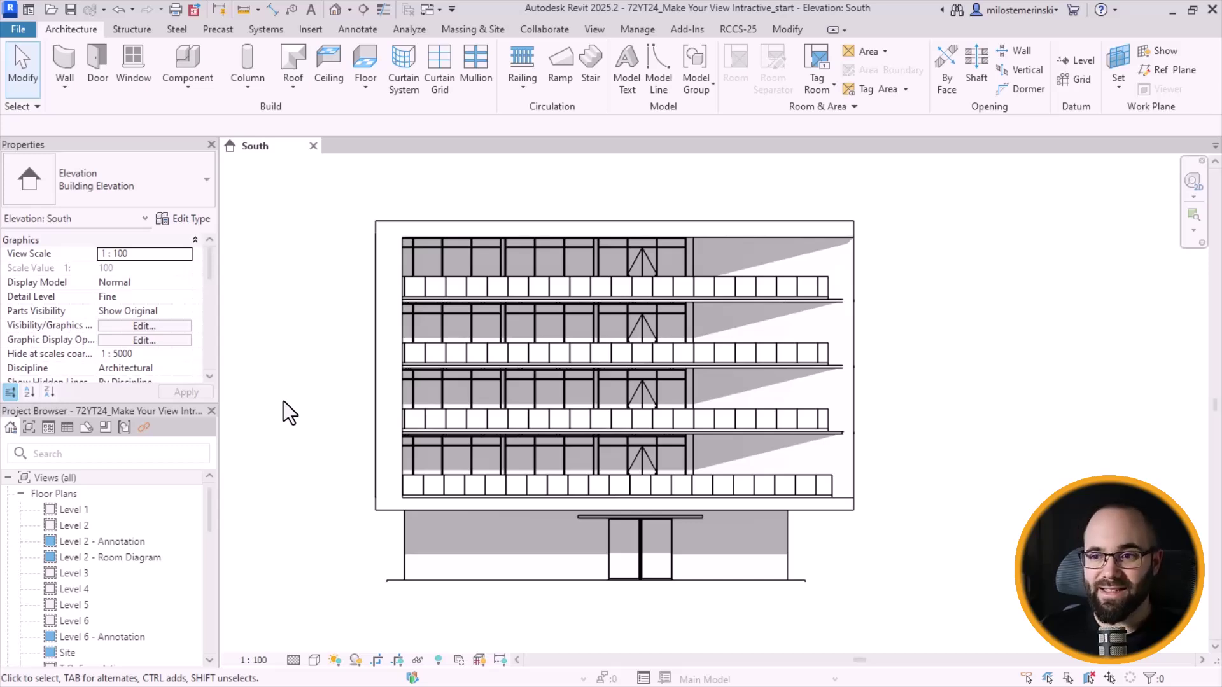
Step: Inspect the left exterior wall type's URL parameter, then cancel without changes and deselect
{"action": "left_click", "coordinate": [379, 325]}
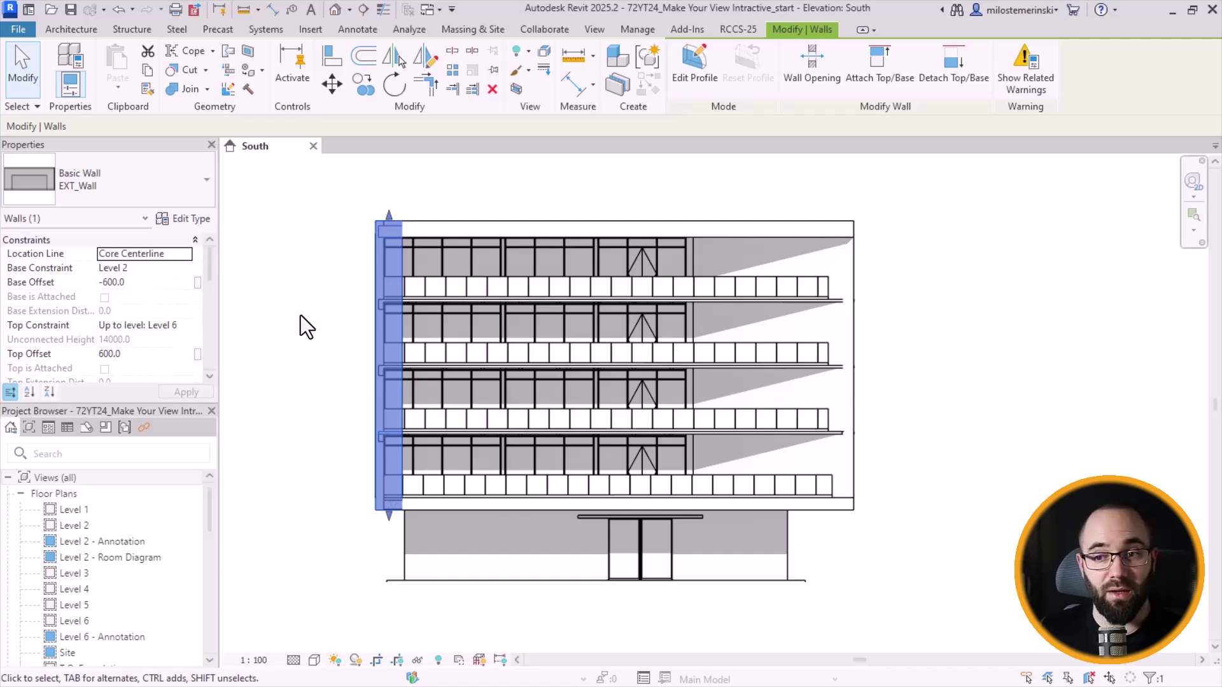
{"action": "key", "text": "Escape"}
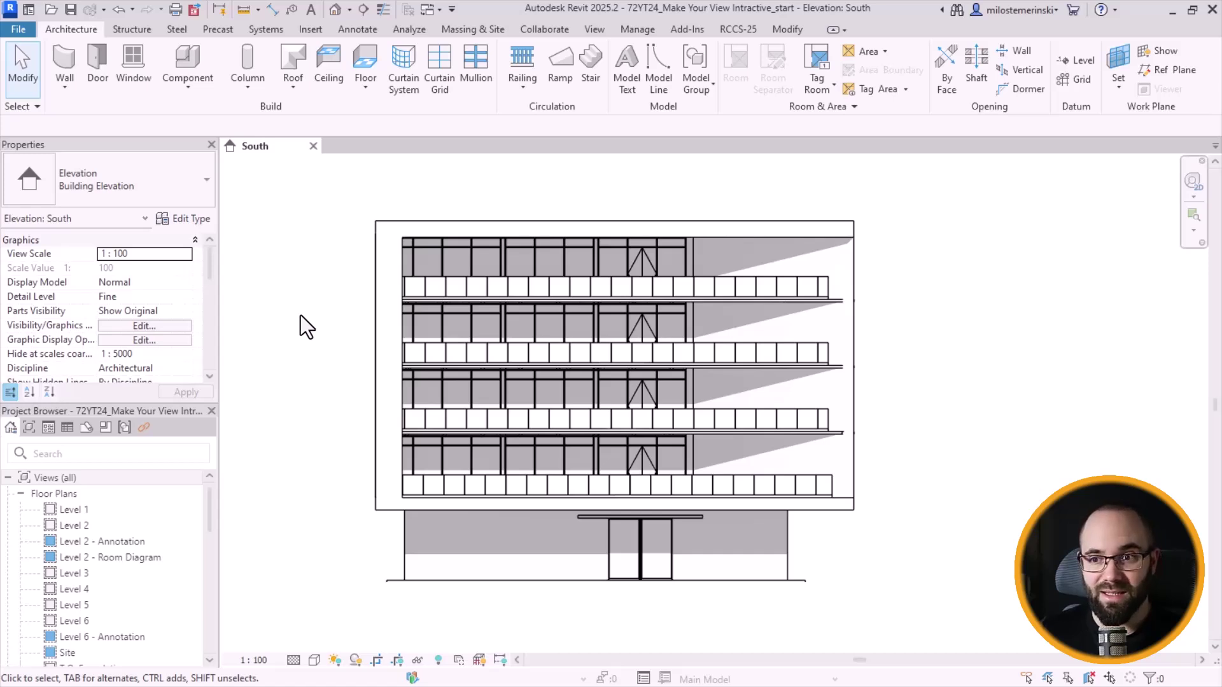
{"action": "left_click", "coordinate": [374, 336]}
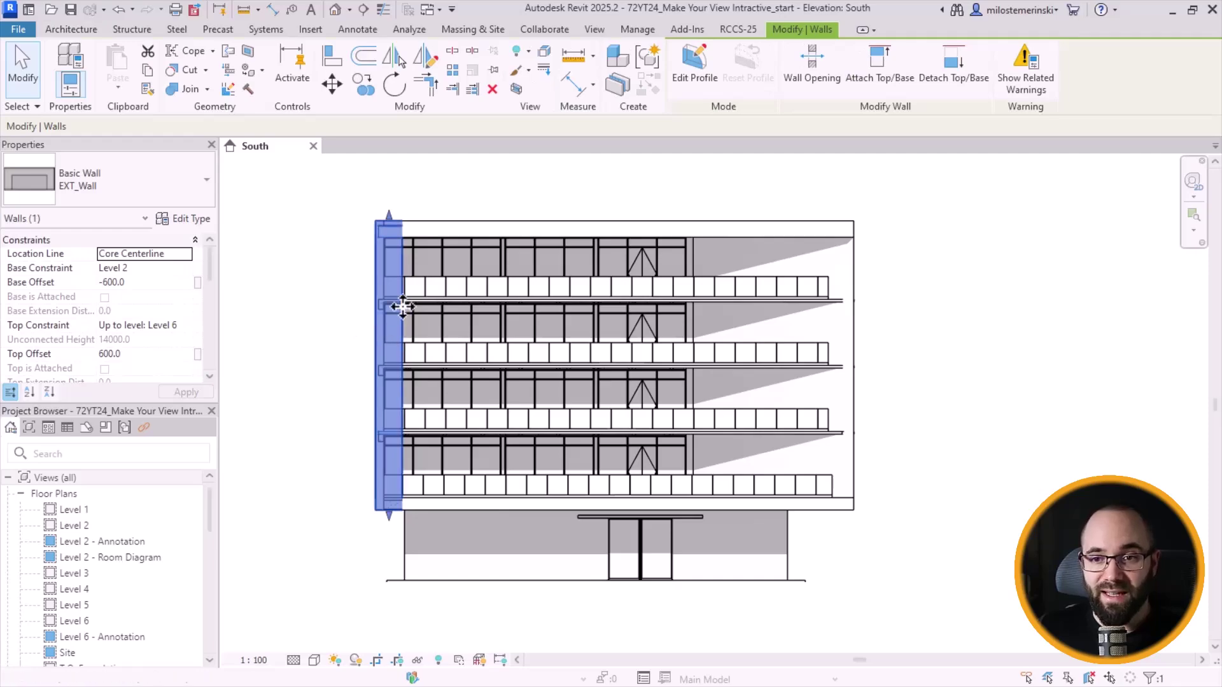
{"action": "left_click", "coordinate": [182, 219]}
{"action": "scroll", "coordinate": [257, 318], "scroll_direction": "down", "scroll_amount": 3}
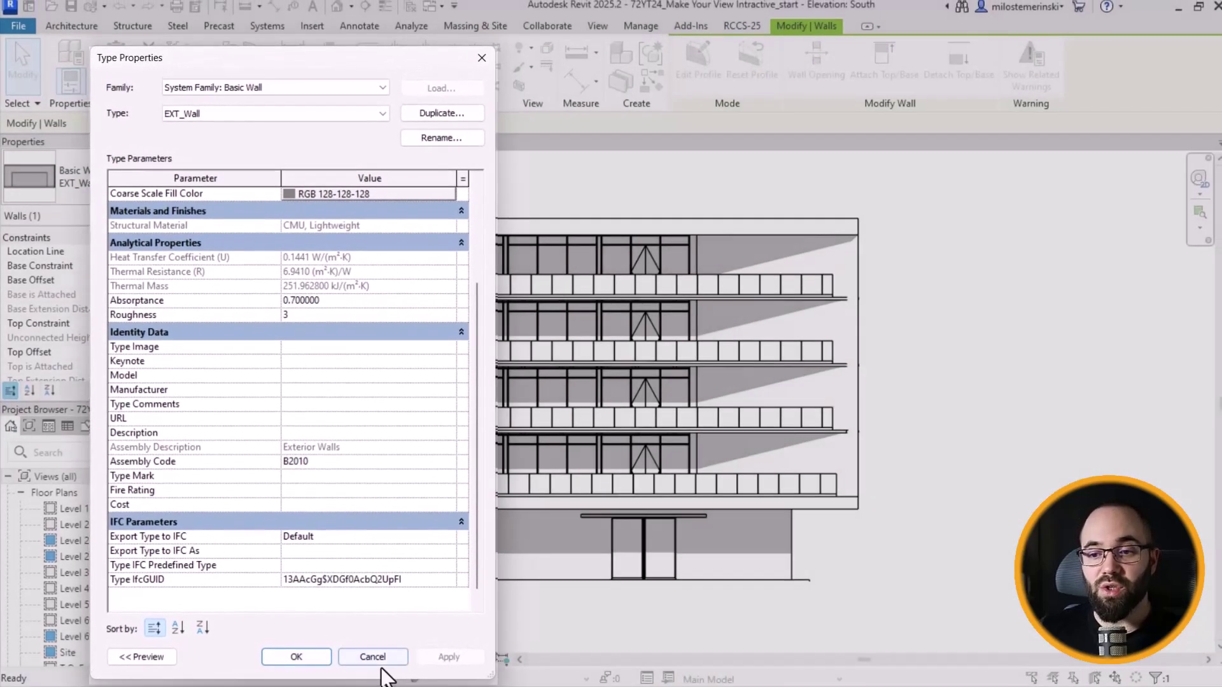
{"action": "left_click", "coordinate": [376, 650]}
{"action": "key", "text": "Escape"}
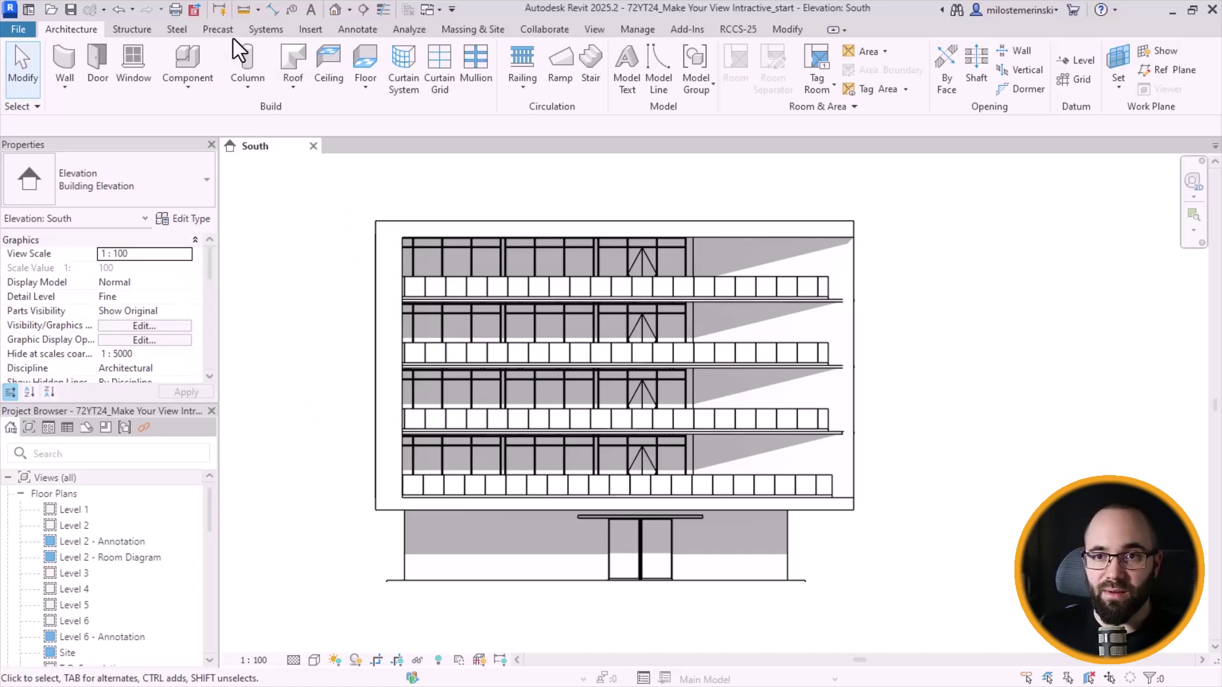
Step: Create a new family from the Metric Generic Annotation.rft template
{"action": "left_click", "coordinate": [355, 30]}
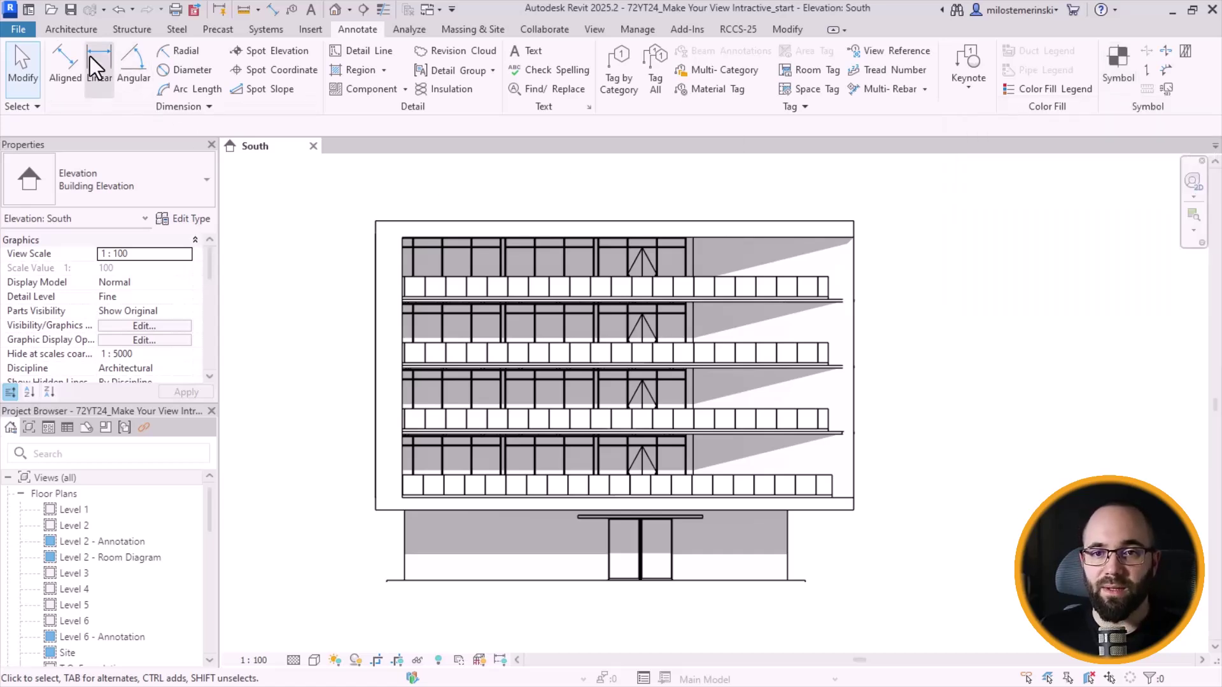
{"action": "left_click", "coordinate": [20, 30]}
{"action": "mouse_move", "coordinate": [57, 90]}
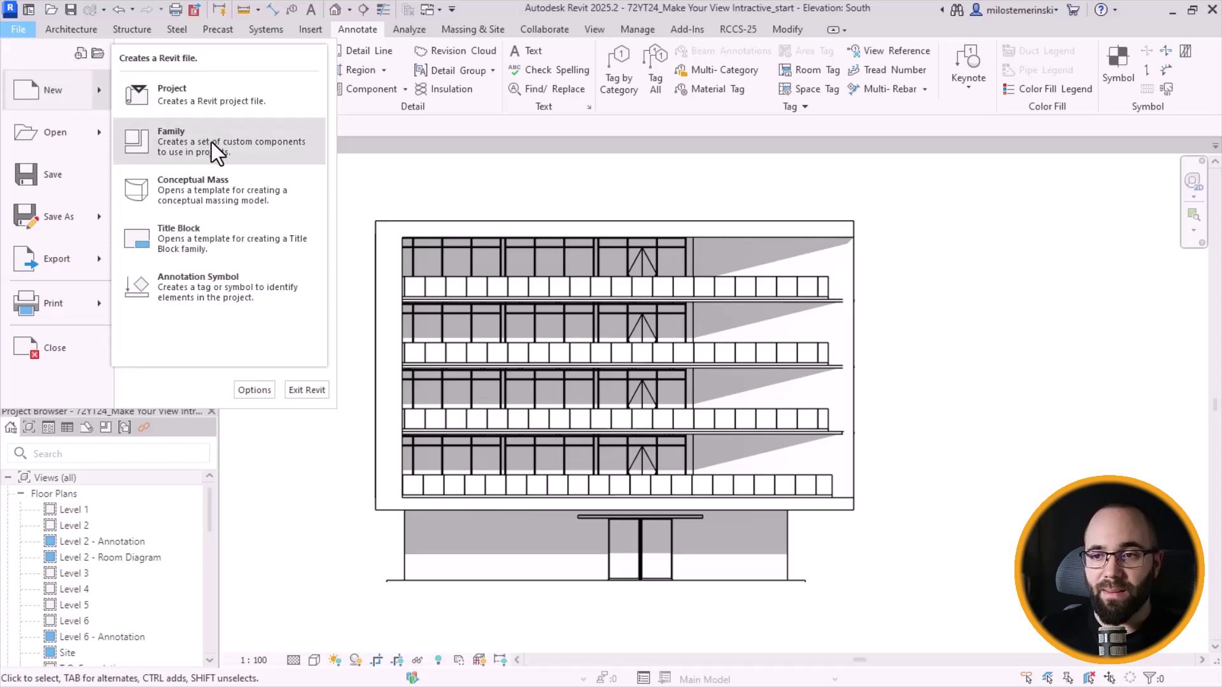
{"action": "left_click", "coordinate": [211, 142]}
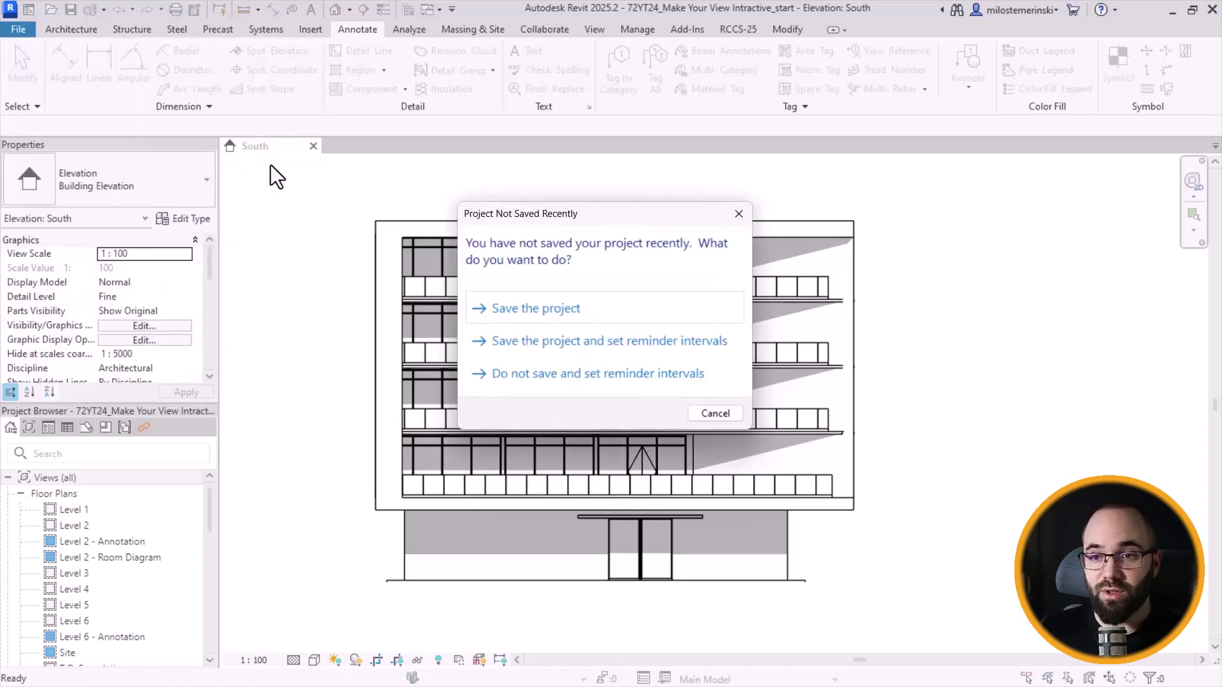
{"action": "left_click", "coordinate": [715, 413]}
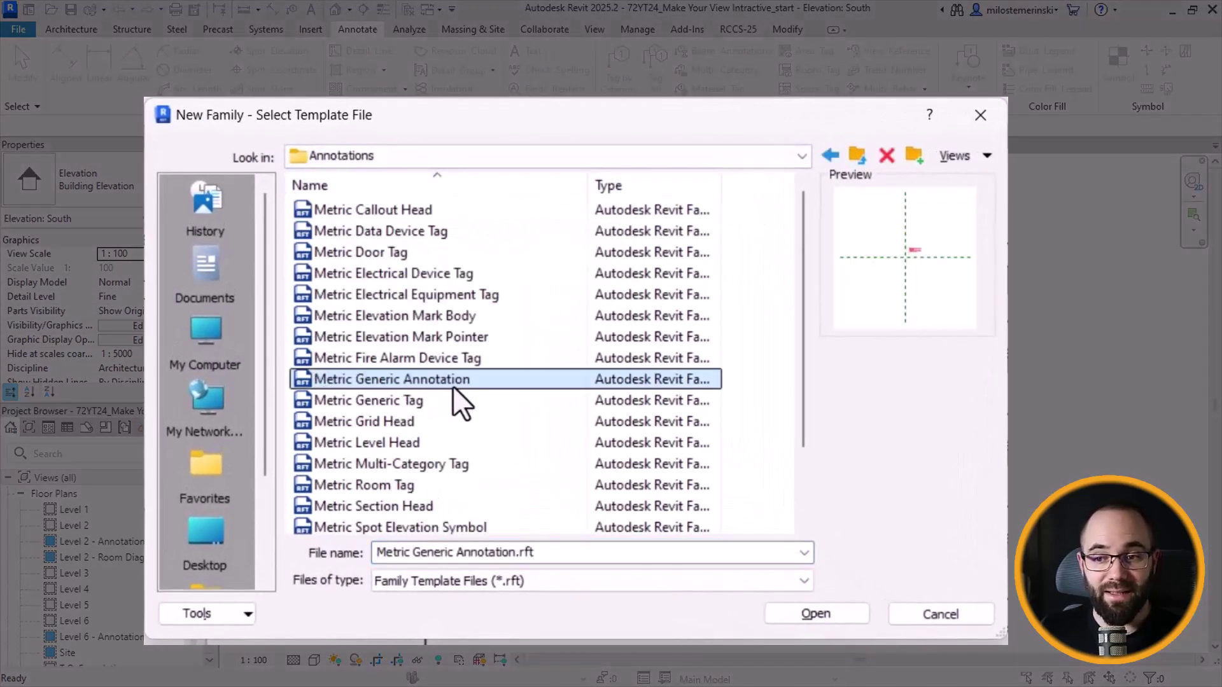
{"action": "left_click", "coordinate": [807, 611]}
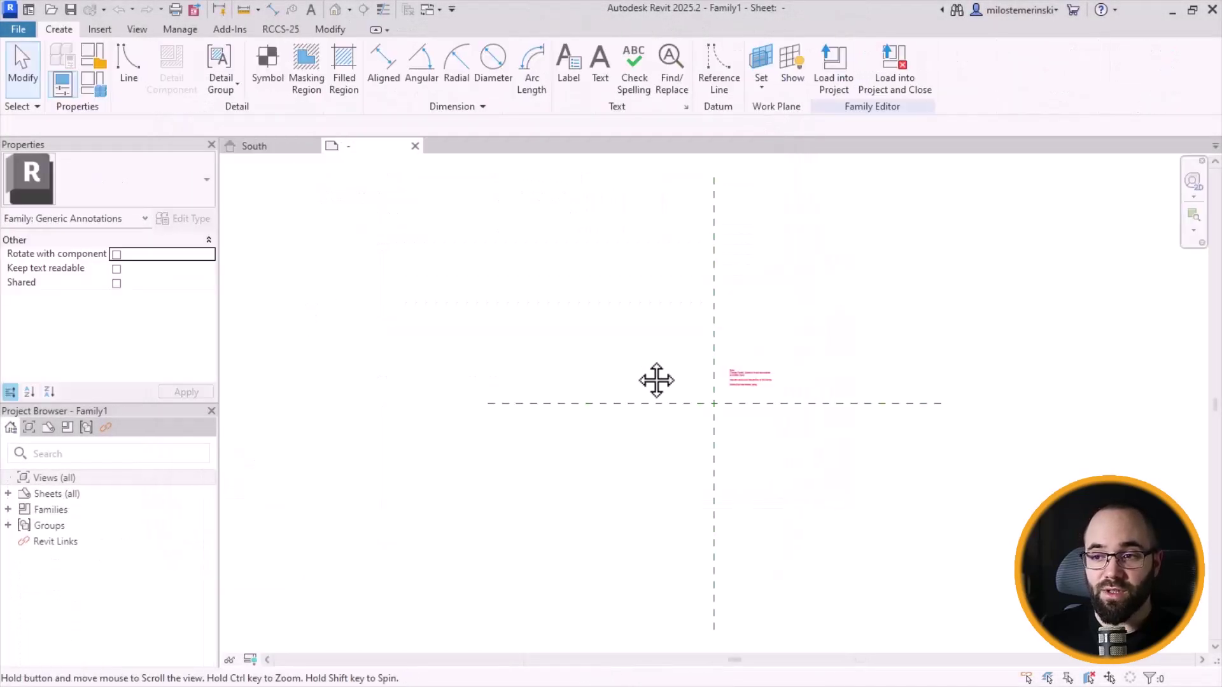
Step: Delete the template's instruction note and add a bold italic 'URL' text note
{"action": "middle_click_drag", "start_coordinate": [655, 379], "coordinate": [492, 376]}
{"action": "scroll", "coordinate": [618, 389], "scroll_direction": "up", "scroll_amount": 3}
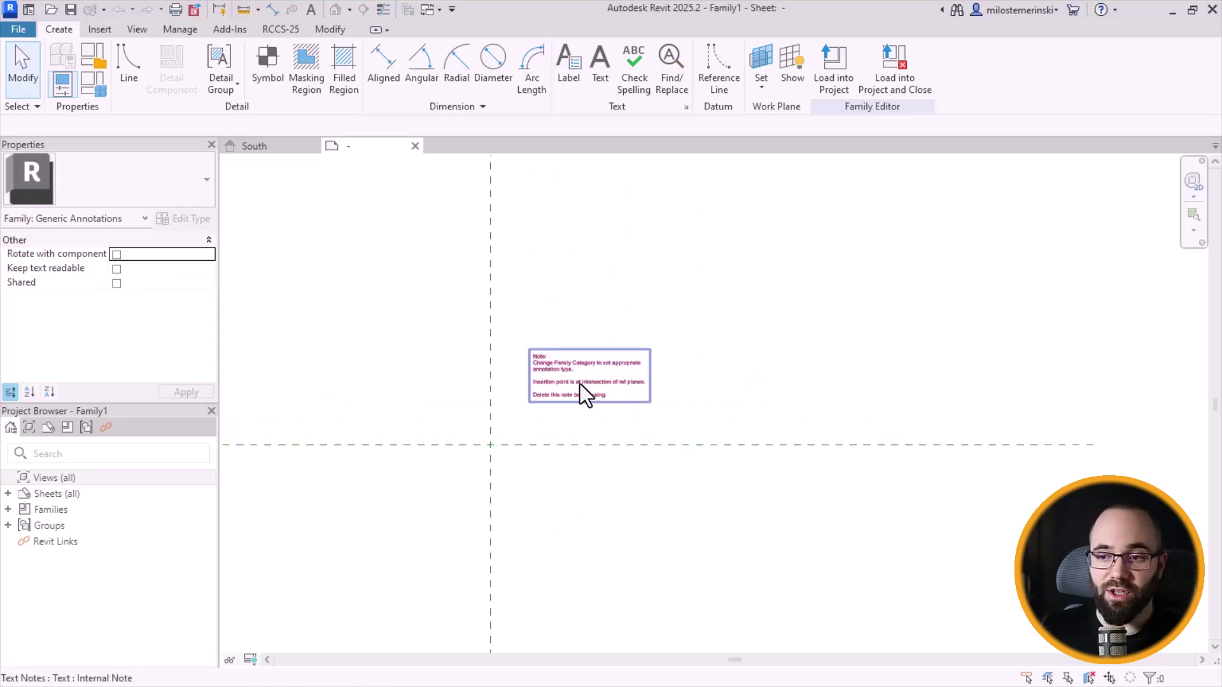
{"action": "scroll", "coordinate": [579, 384], "scroll_direction": "up", "scroll_amount": 2}
{"action": "left_click", "coordinate": [588, 389]}
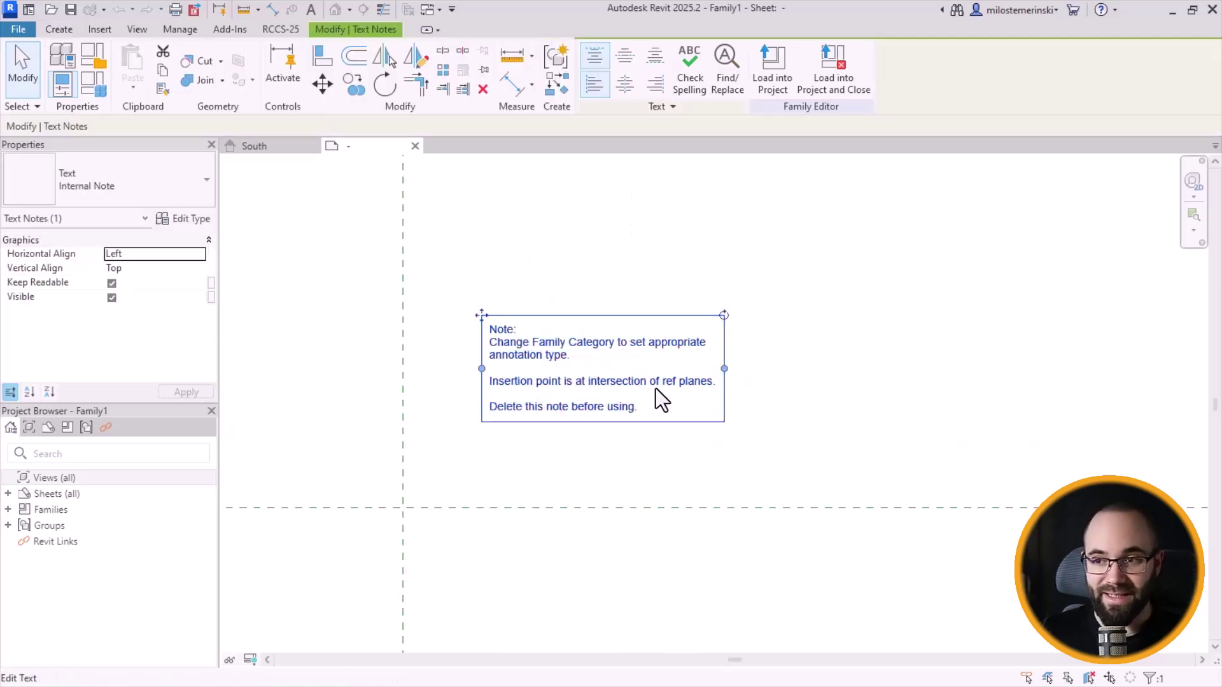
{"action": "key", "text": "Delete"}
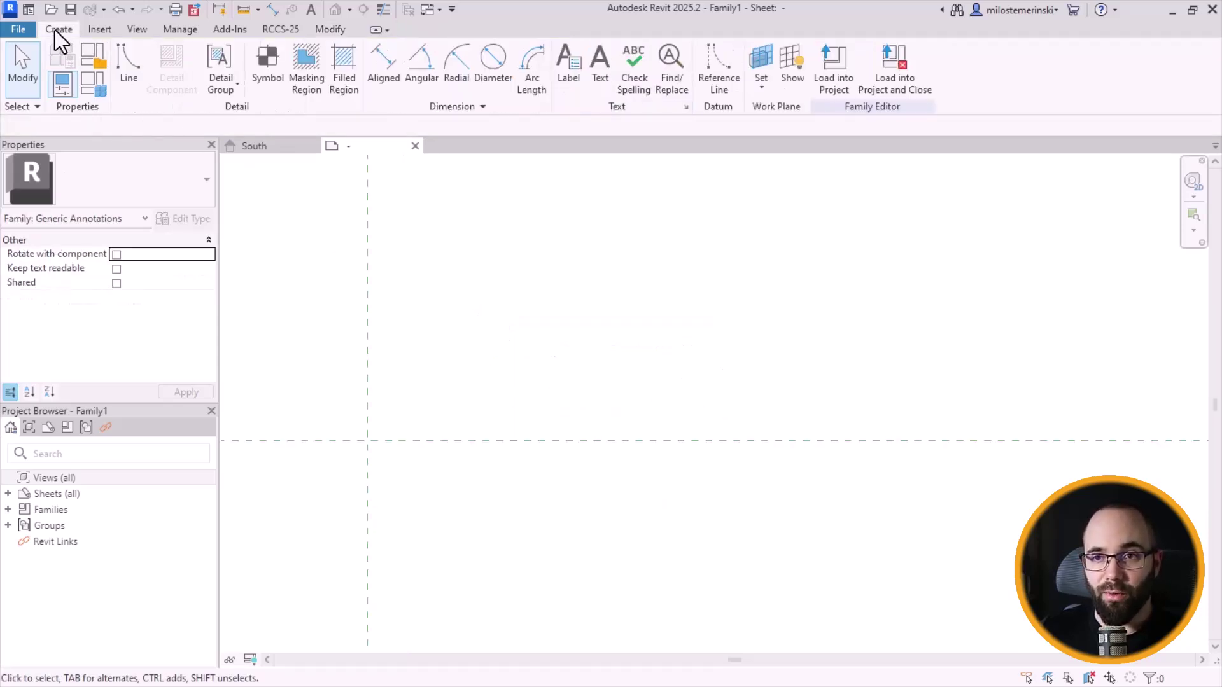
{"action": "left_click", "coordinate": [598, 84]}
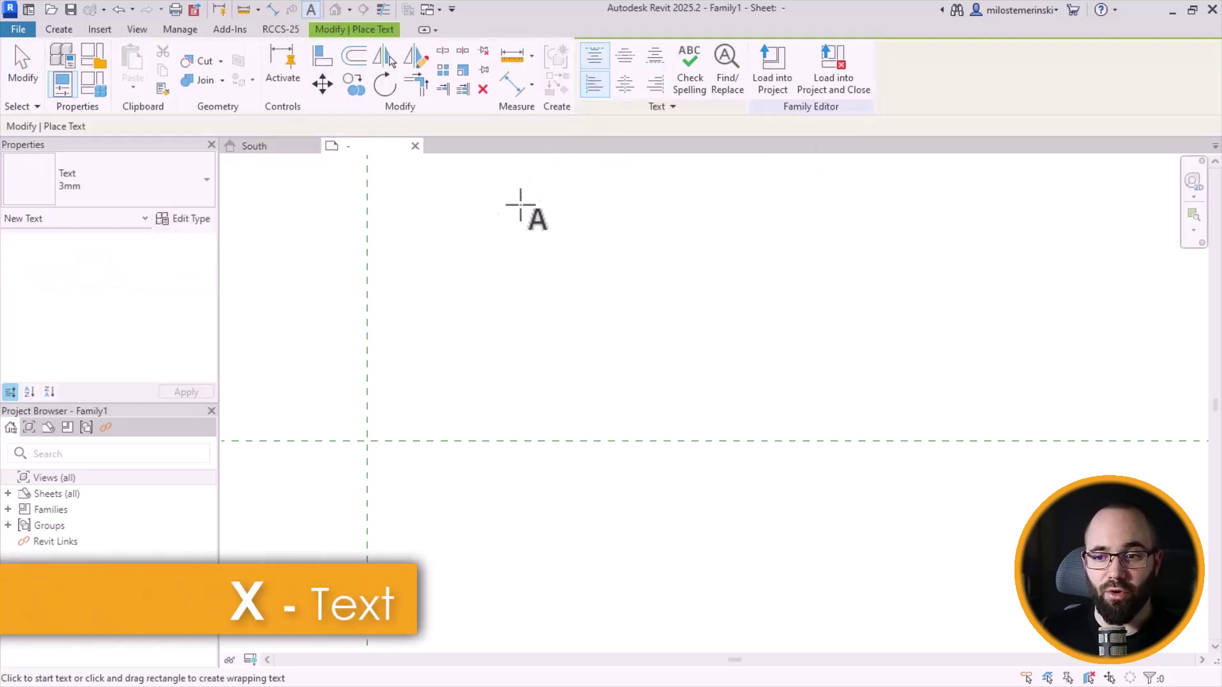
{"action": "left_click", "coordinate": [366, 441]}
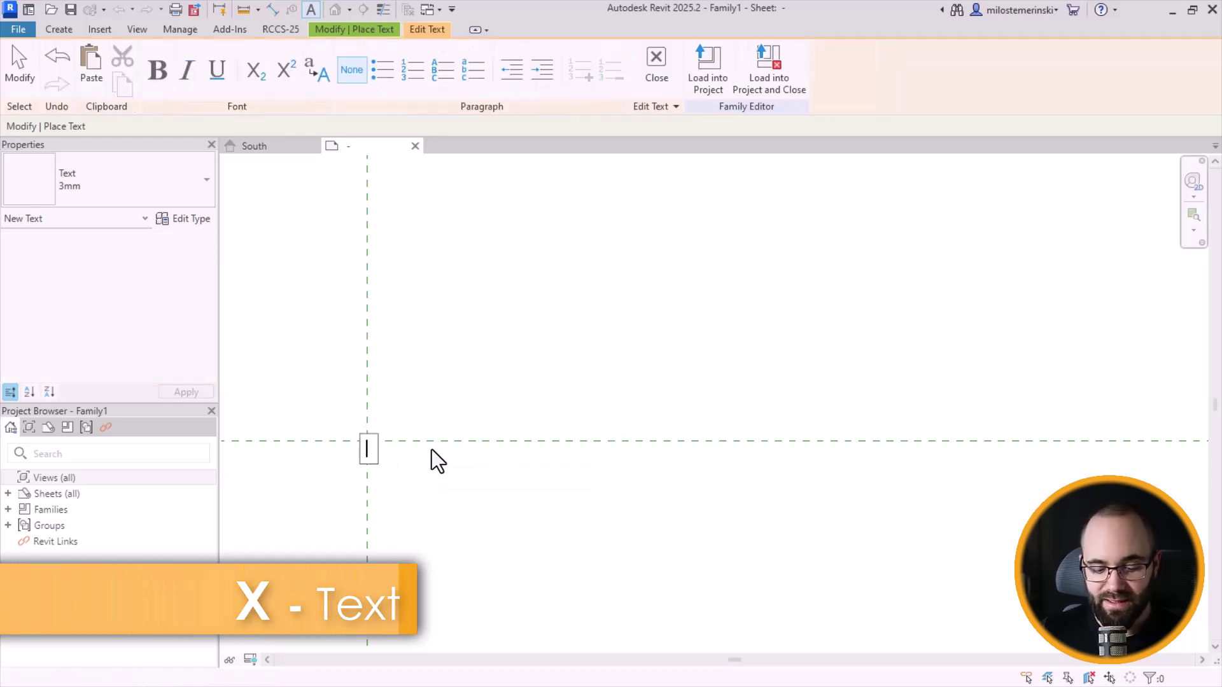
{"action": "type", "text": "URL"}
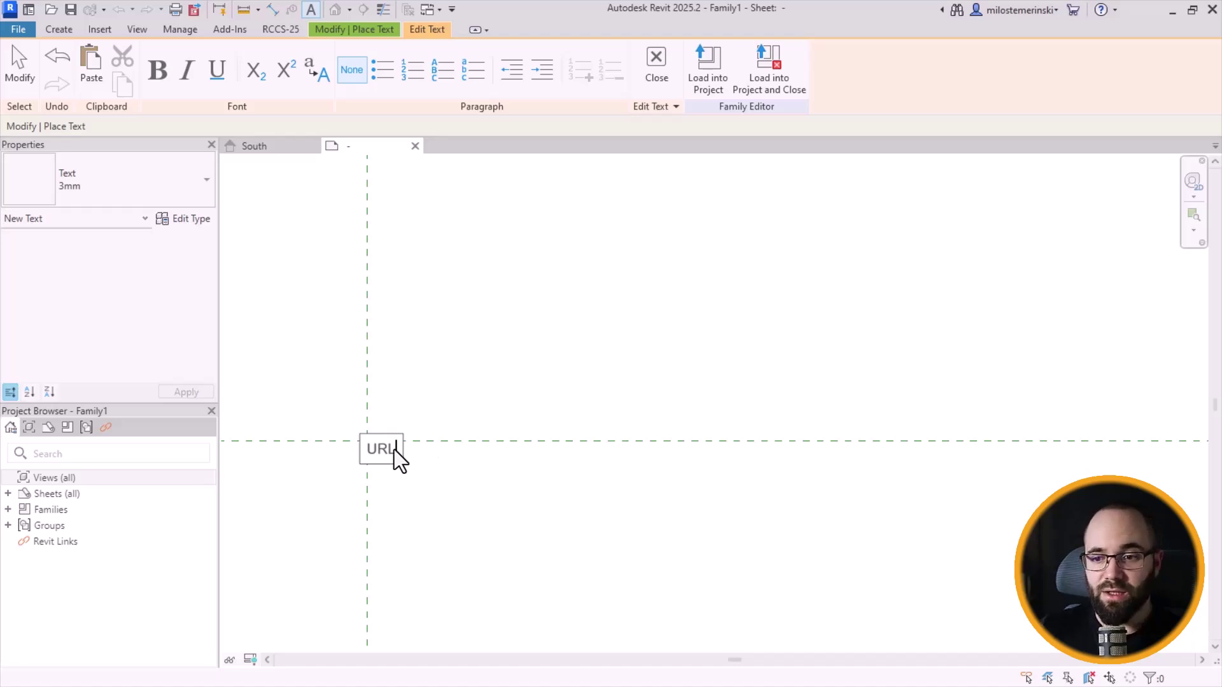
{"action": "left_click_drag", "start_coordinate": [397, 452], "coordinate": [353, 458]}
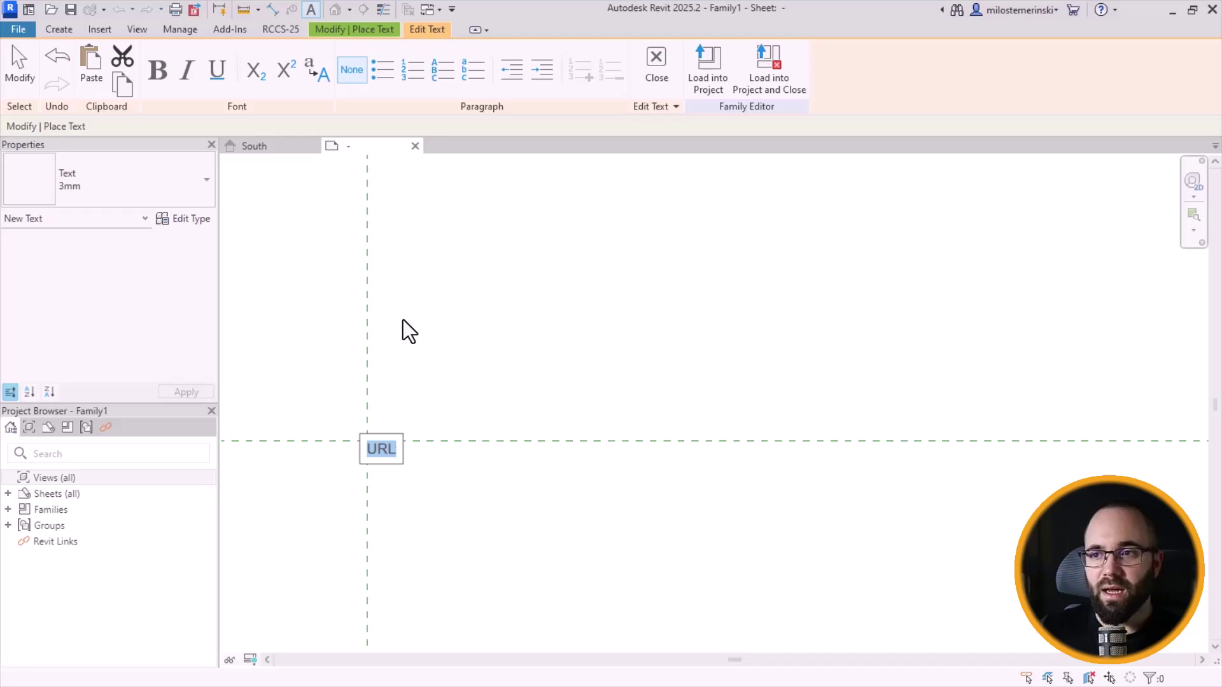
{"action": "left_click", "coordinate": [159, 79]}
{"action": "left_click", "coordinate": [187, 76]}
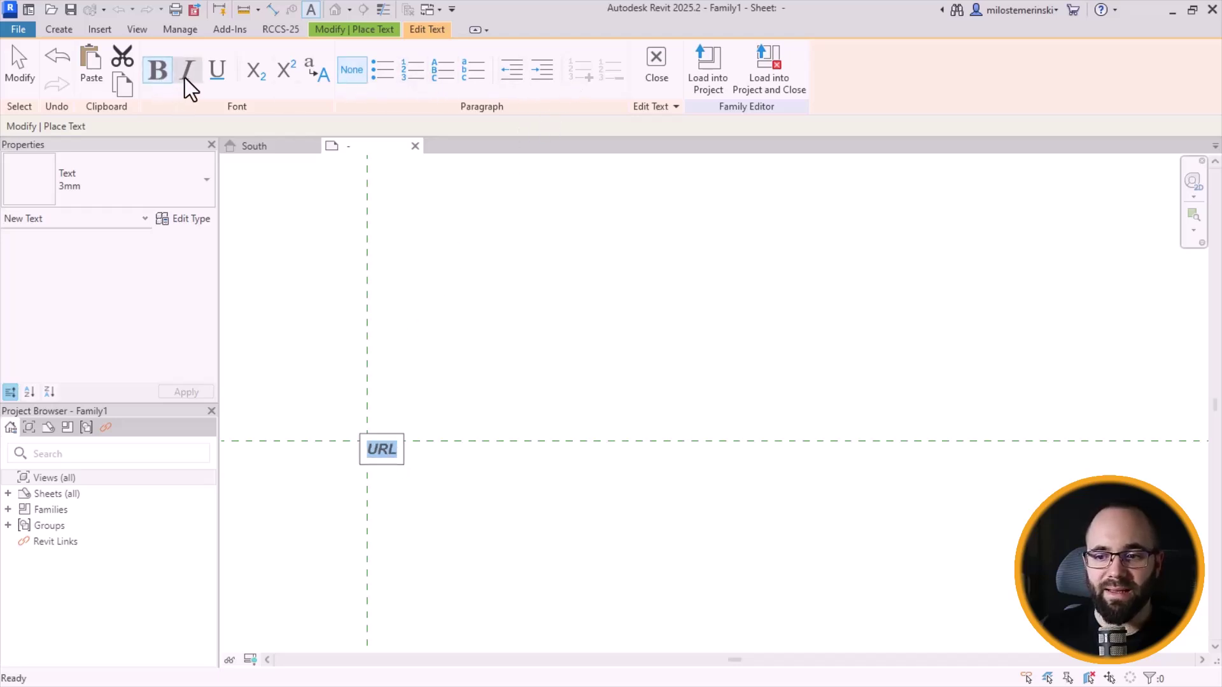
{"action": "left_click", "coordinate": [26, 84]}
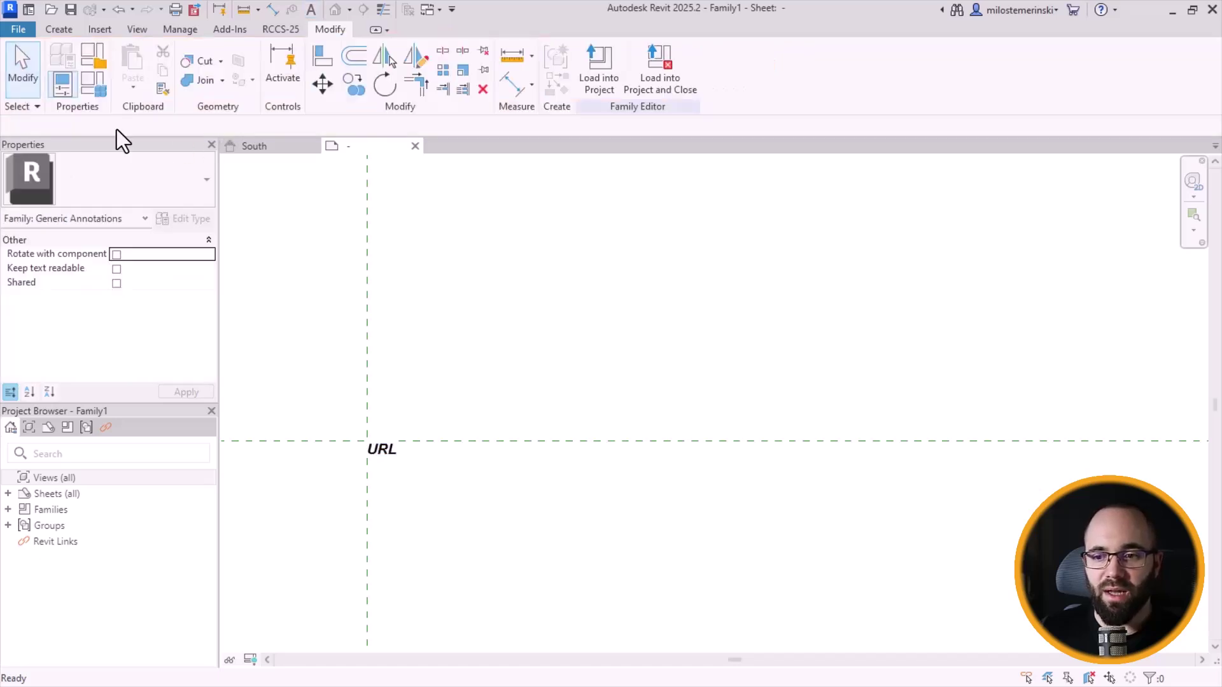
Step: Centre the URL text horizontally and vertically, and move it onto the reference-plane intersection
{"action": "left_click", "coordinate": [378, 454]}
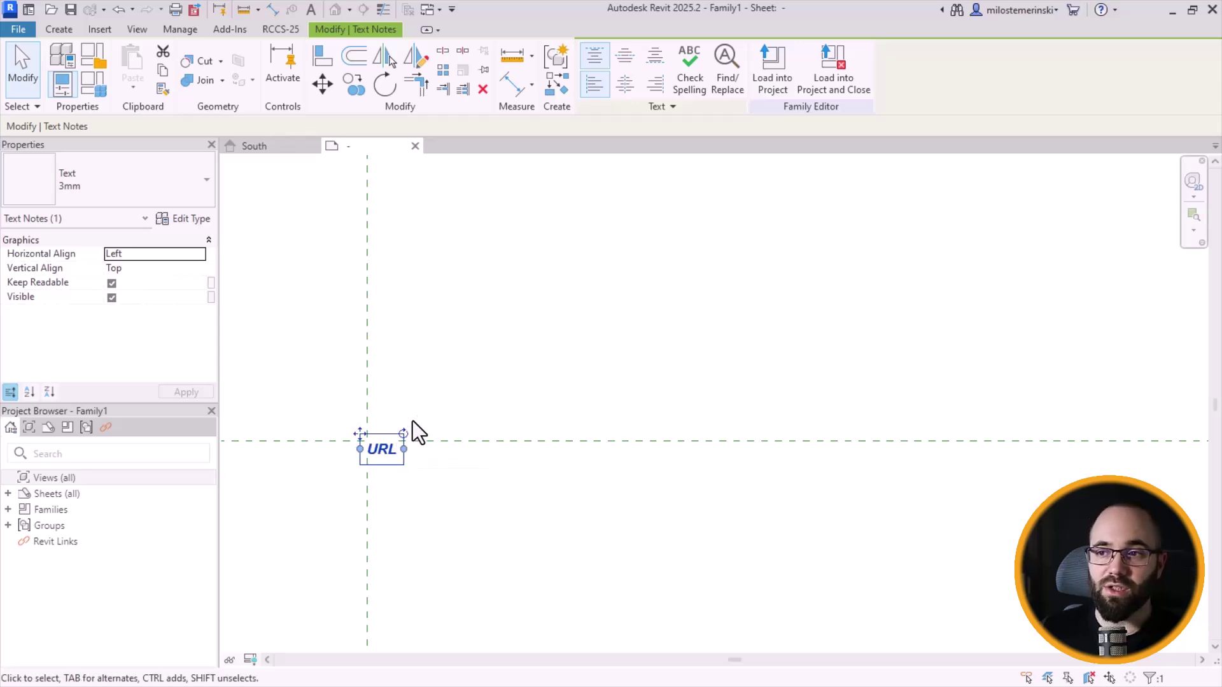
{"action": "left_click", "coordinate": [629, 64]}
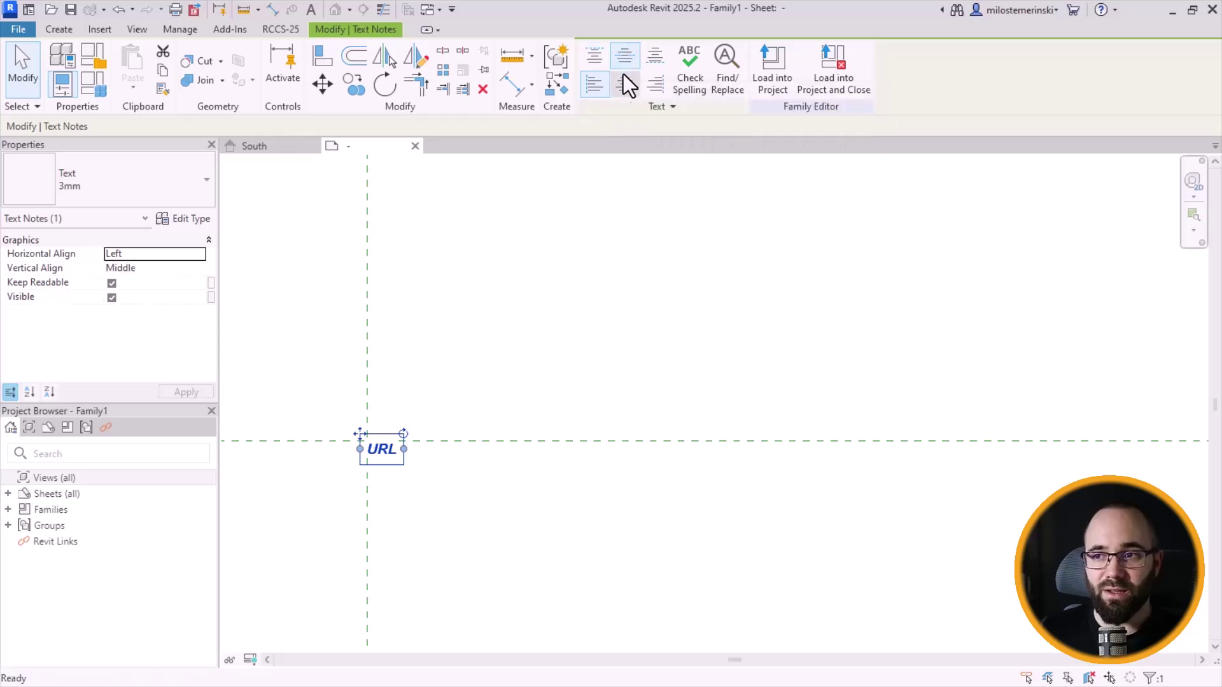
{"action": "left_click", "coordinate": [620, 91]}
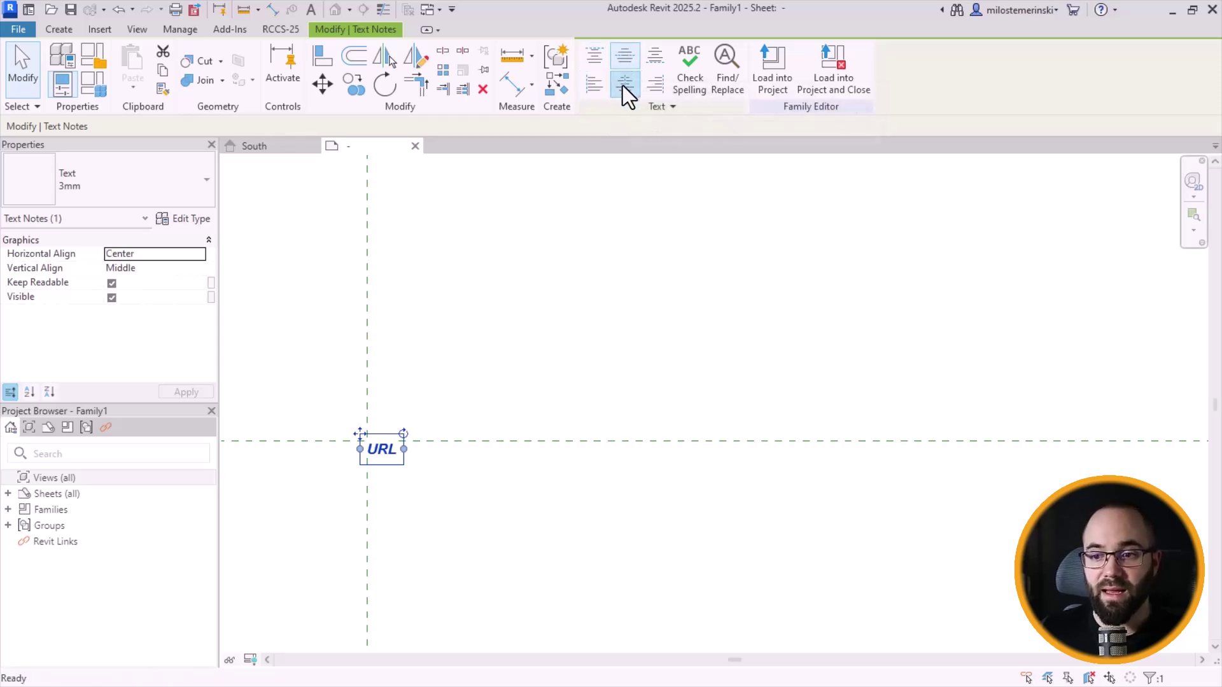
{"action": "scroll", "coordinate": [361, 451], "scroll_direction": "up", "scroll_amount": 3}
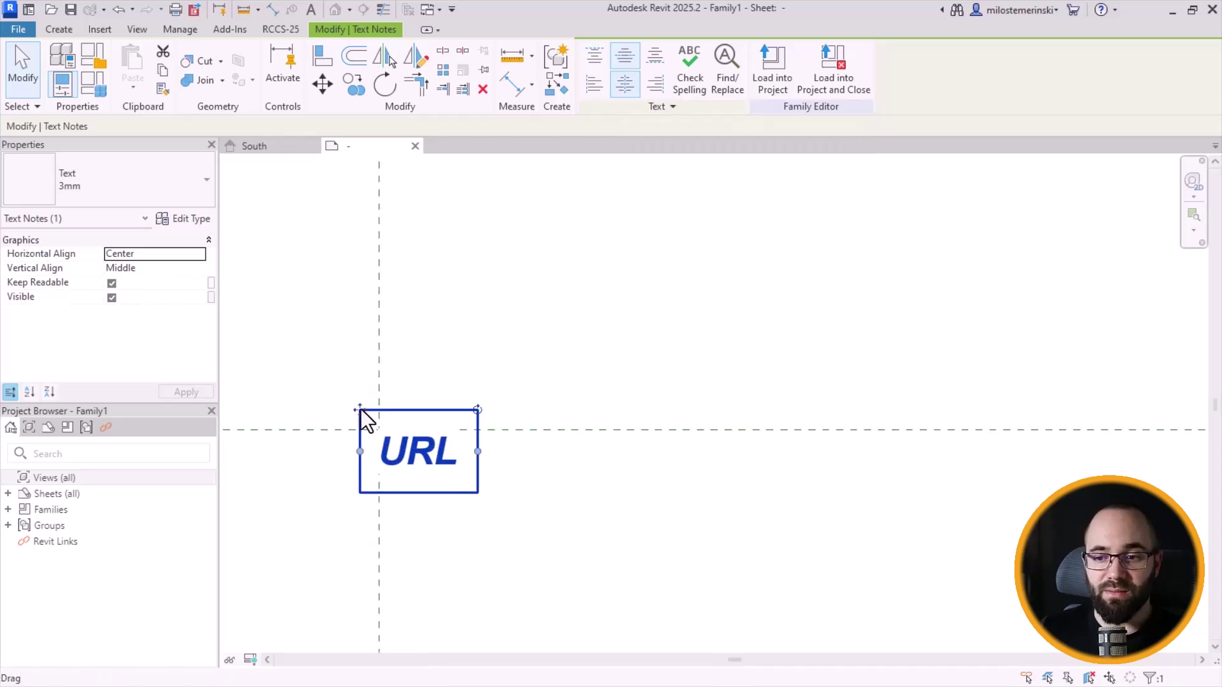
{"action": "left_click_drag", "start_coordinate": [366, 417], "coordinate": [323, 387]}
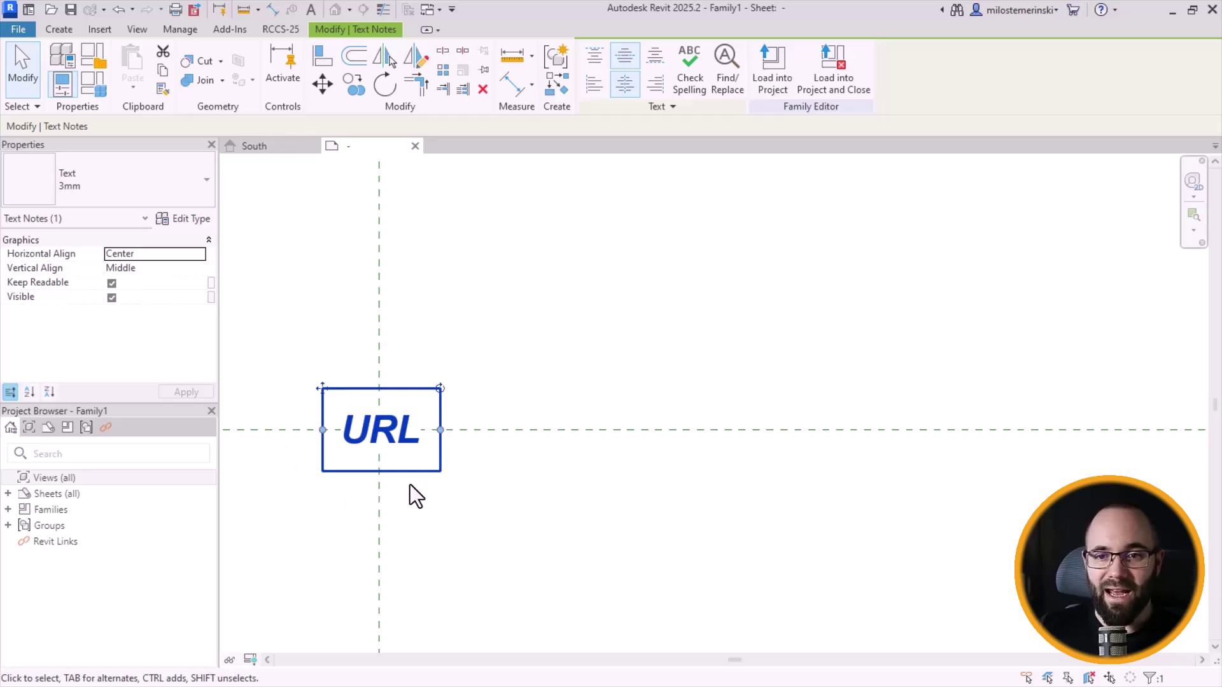
Step: Duplicate the URL note's text type under the name '3mm - Blue'
{"action": "left_click", "coordinate": [314, 334]}
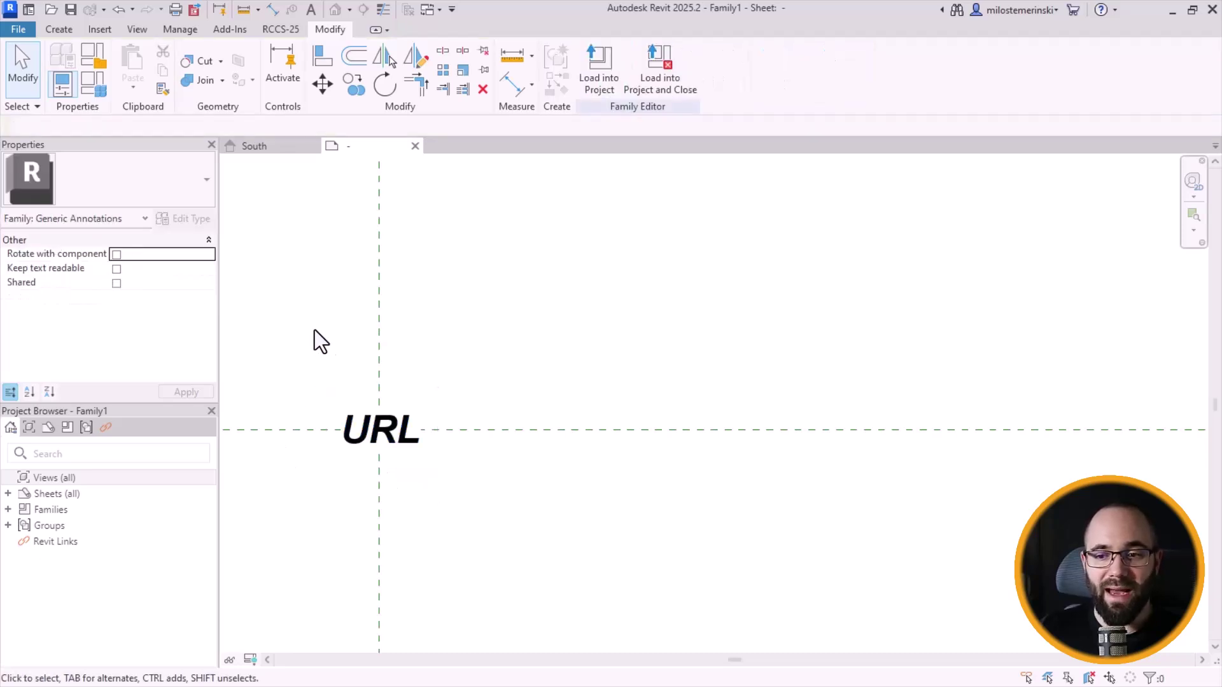
{"action": "left_click", "coordinate": [367, 457]}
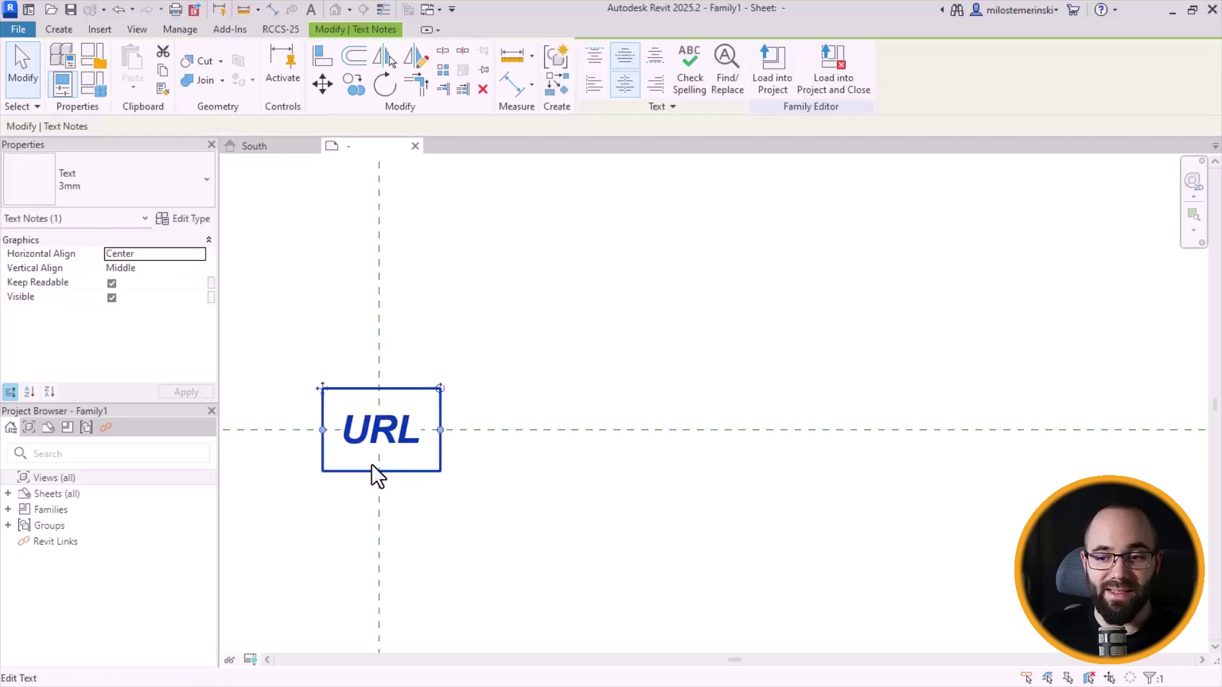
{"action": "left_click", "coordinate": [443, 501]}
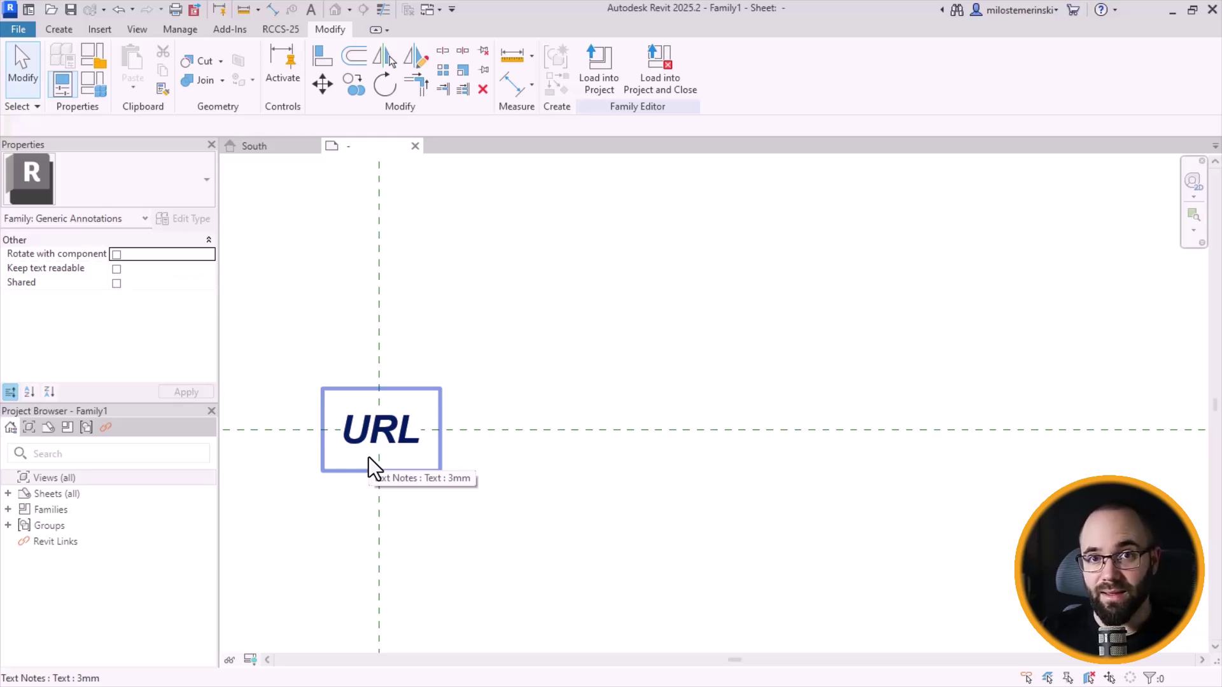
{"action": "left_click", "coordinate": [369, 457]}
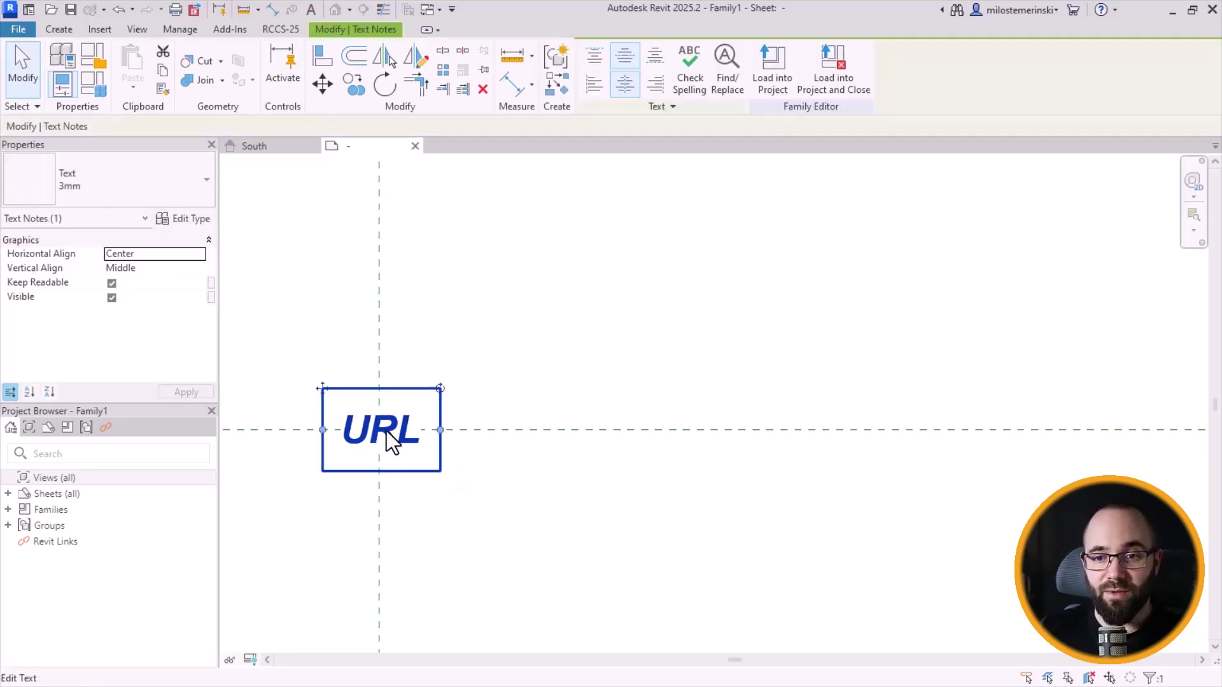
{"action": "left_click", "coordinate": [188, 218]}
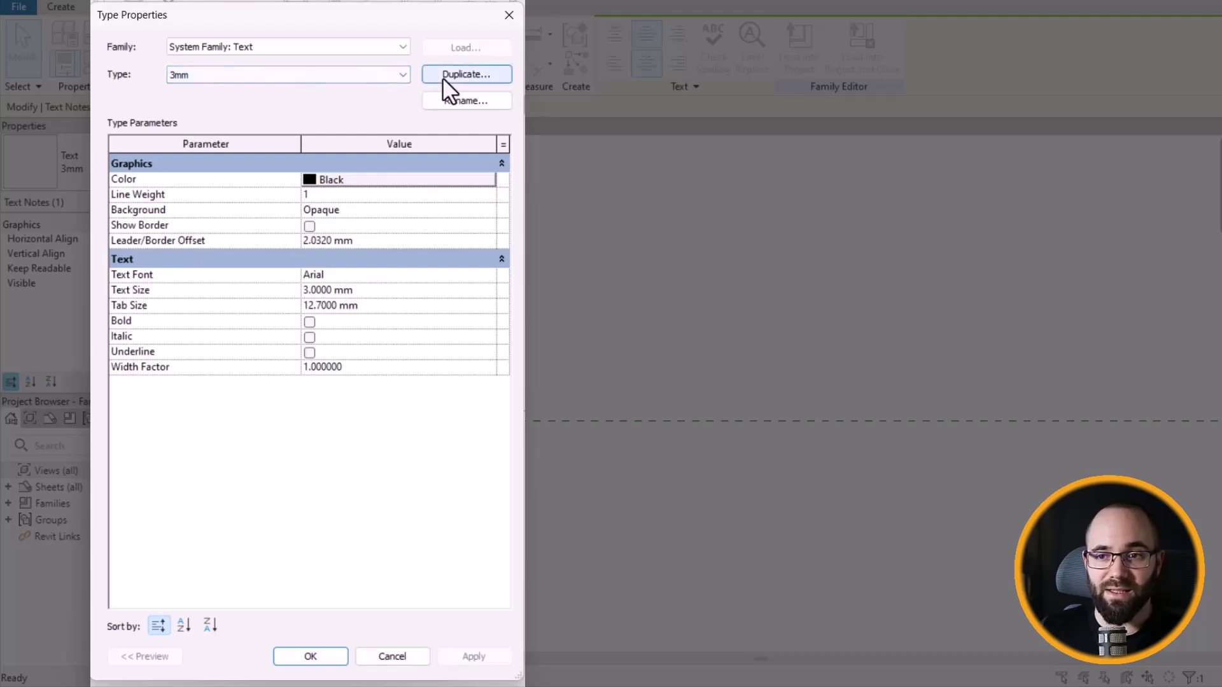
{"action": "left_click", "coordinate": [445, 77]}
{"action": "left_click", "coordinate": [265, 339]}
{"action": "key", "text": "BackSpace"}
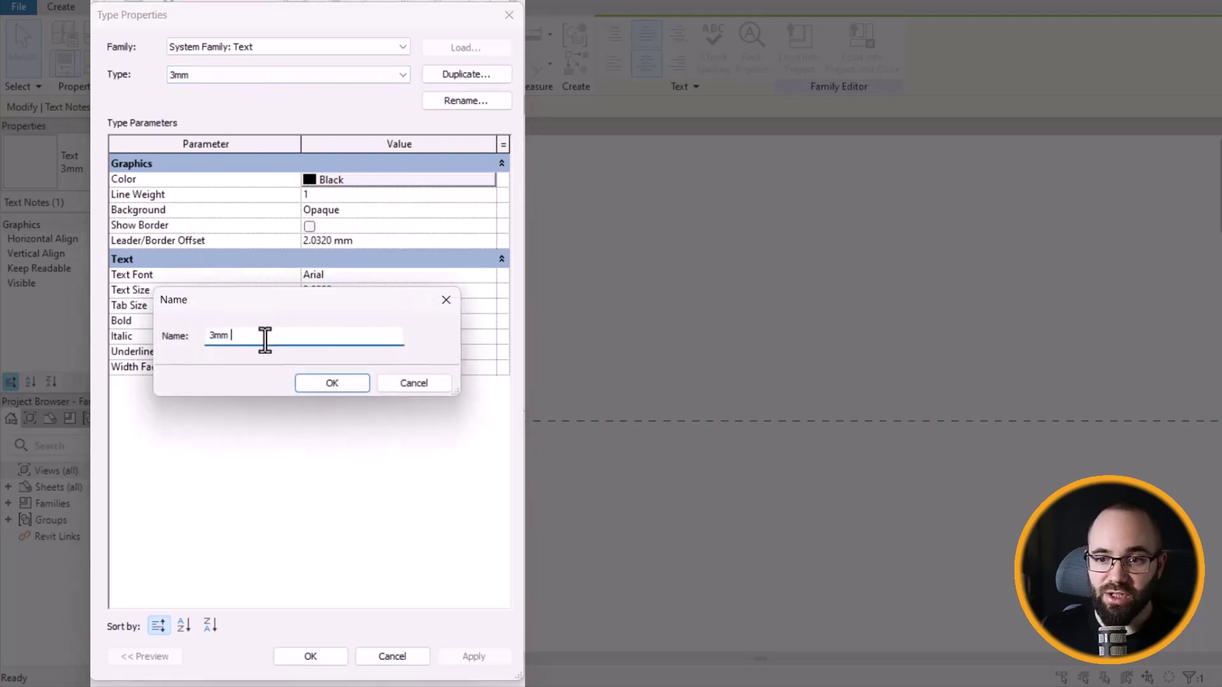
{"action": "type", "text": "- Blue"}
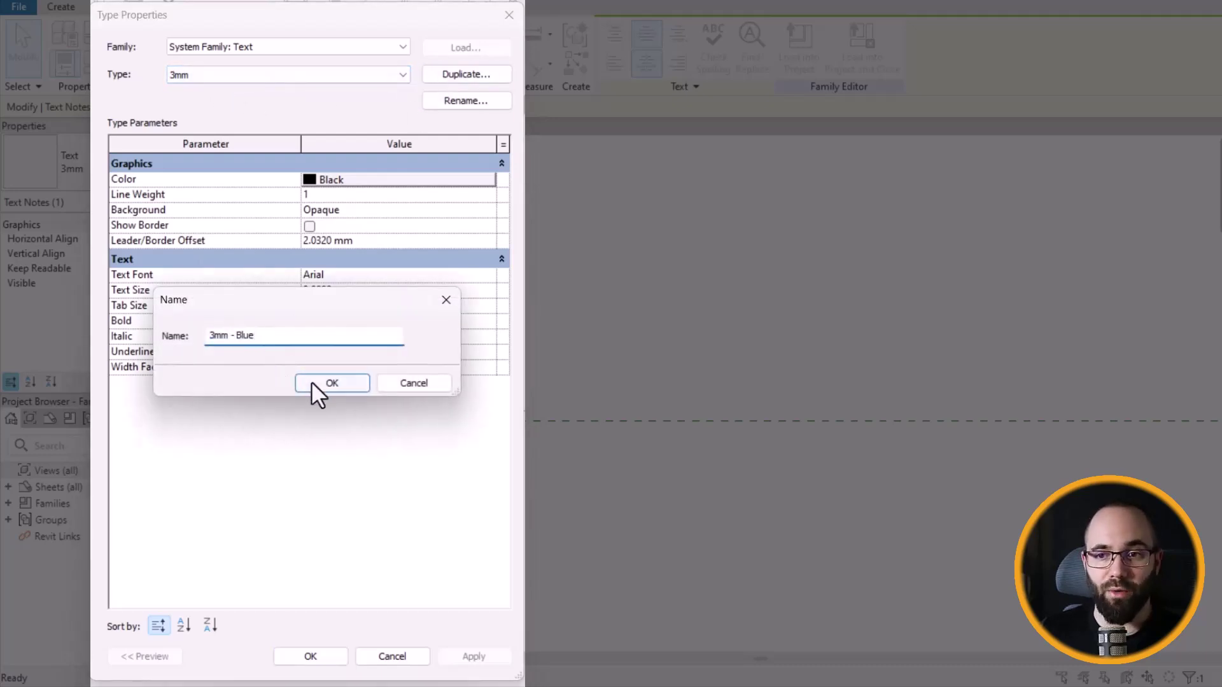
{"action": "left_click", "coordinate": [324, 383]}
Step: Set the '3mm - Blue' text type colour to Blue and apply it
{"action": "left_click", "coordinate": [314, 182]}
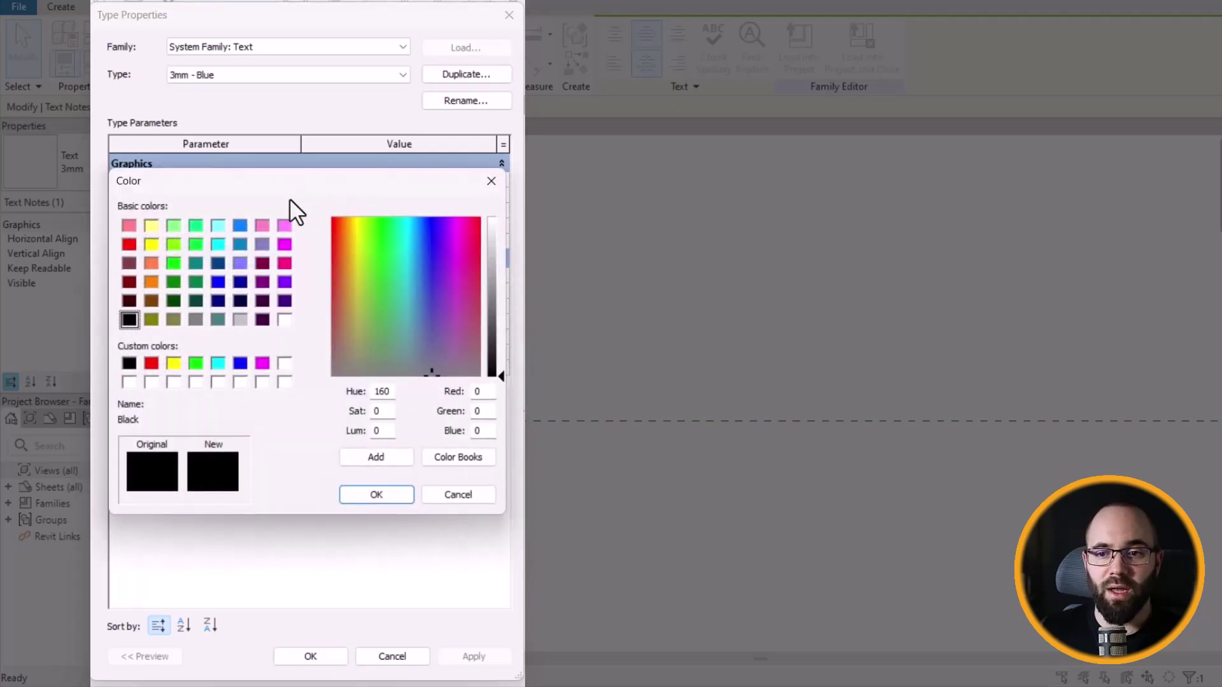
{"action": "left_click", "coordinate": [239, 363]}
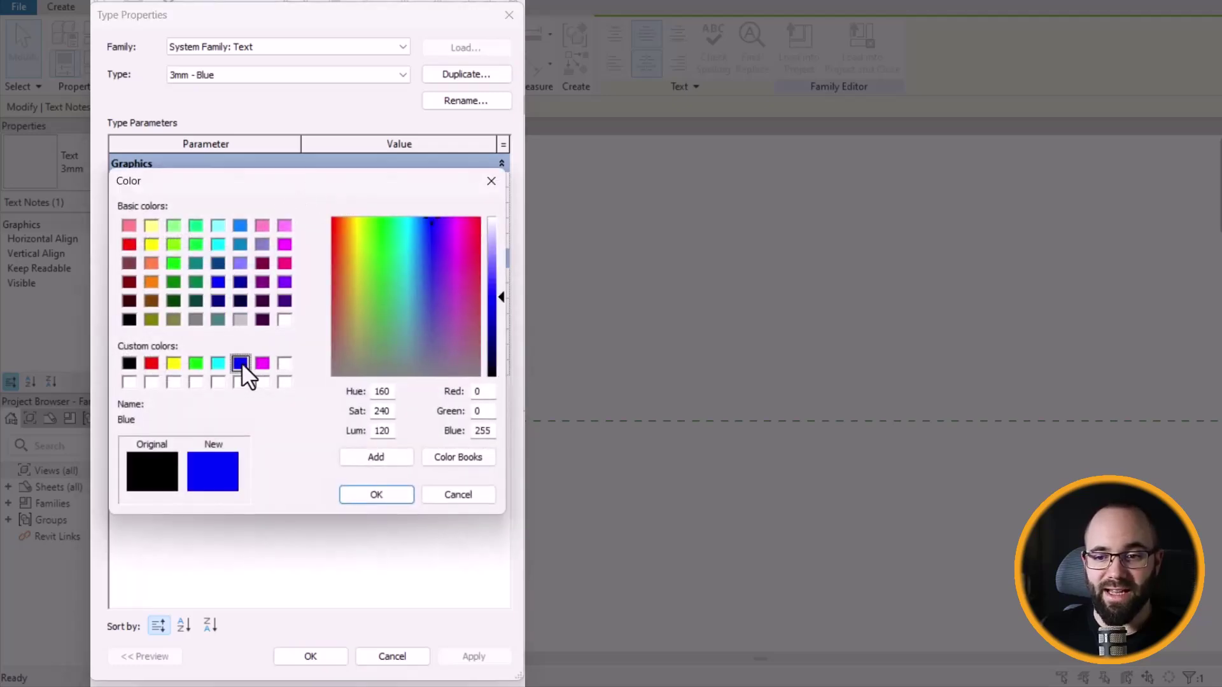
{"action": "left_click", "coordinate": [360, 497]}
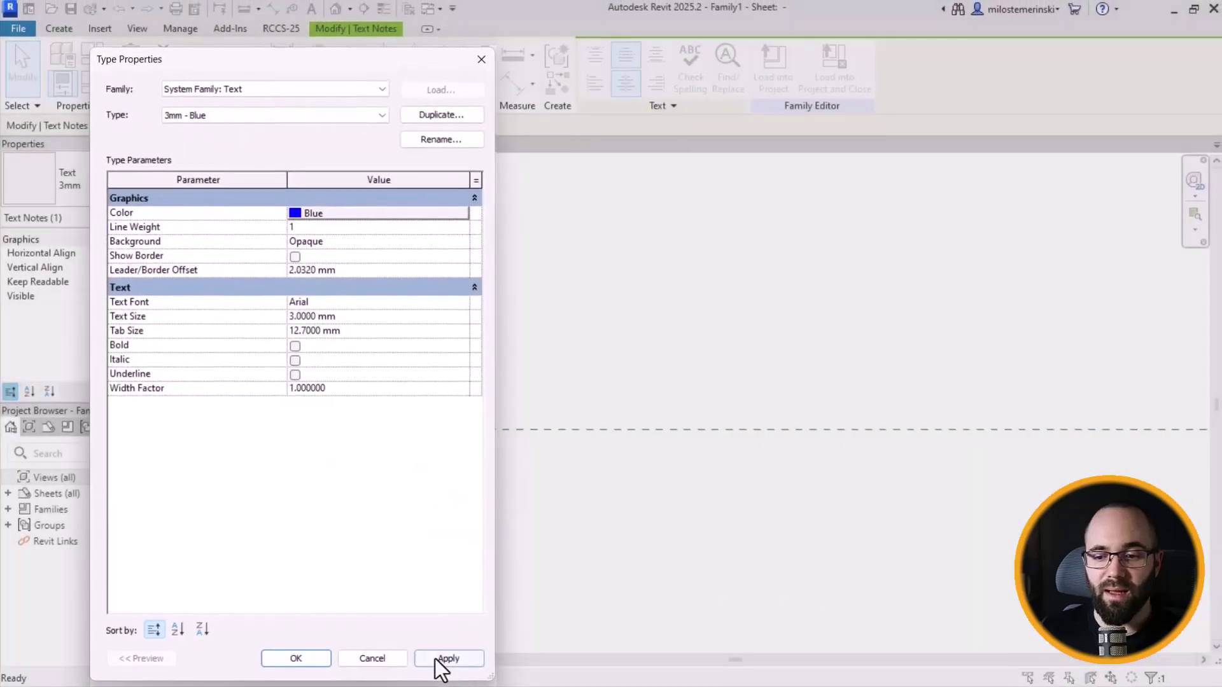
{"action": "left_click", "coordinate": [434, 659]}
{"action": "left_click", "coordinate": [298, 659]}
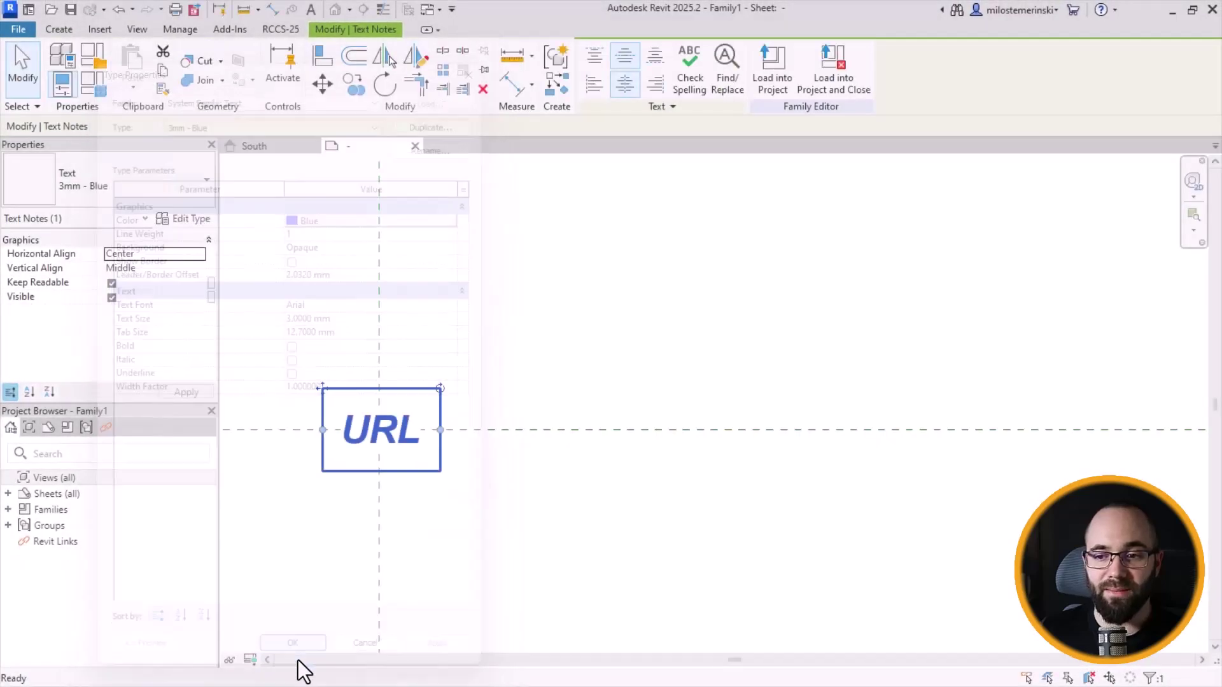
{"action": "left_click", "coordinate": [411, 500]}
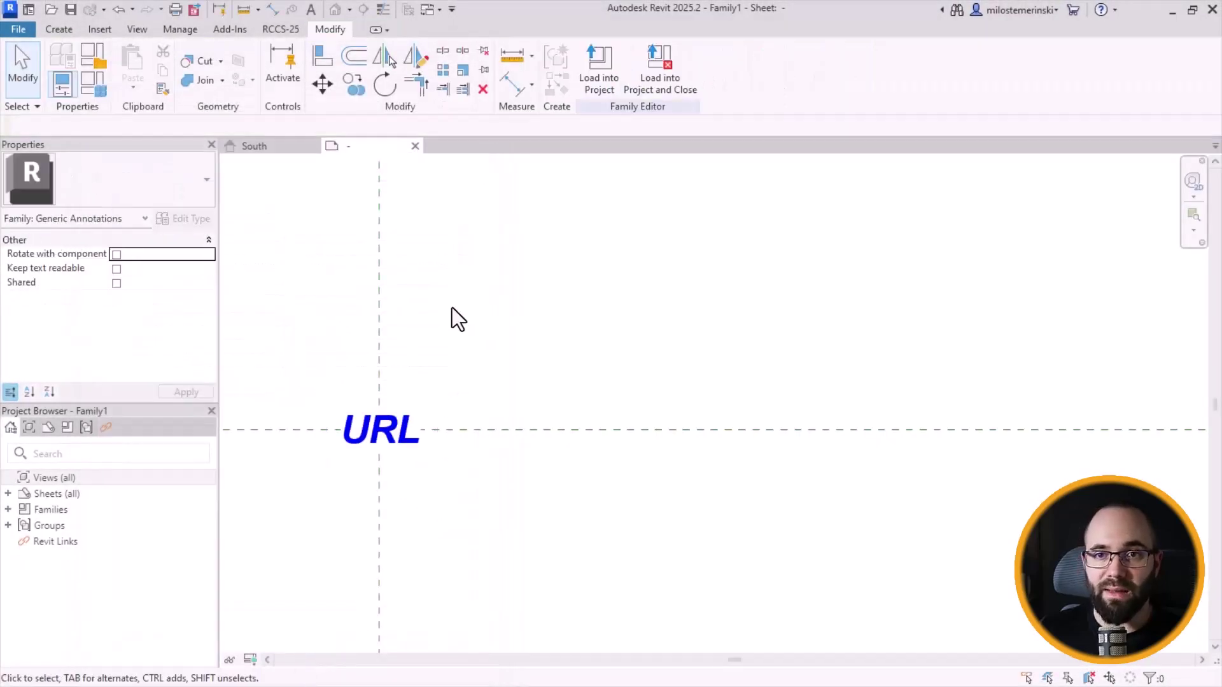
Step: Draw a 6.0-radius circle around the URL text at the reference-plane intersection, then select it
{"action": "left_click", "coordinate": [63, 32]}
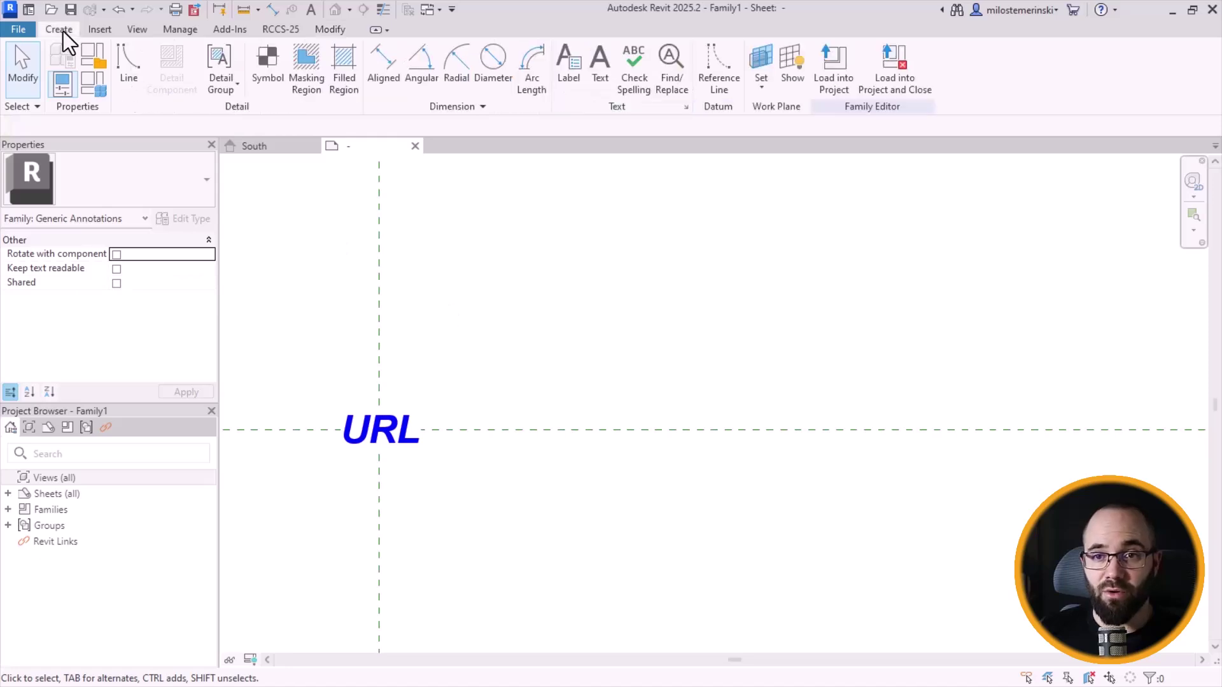
{"action": "left_click", "coordinate": [131, 85]}
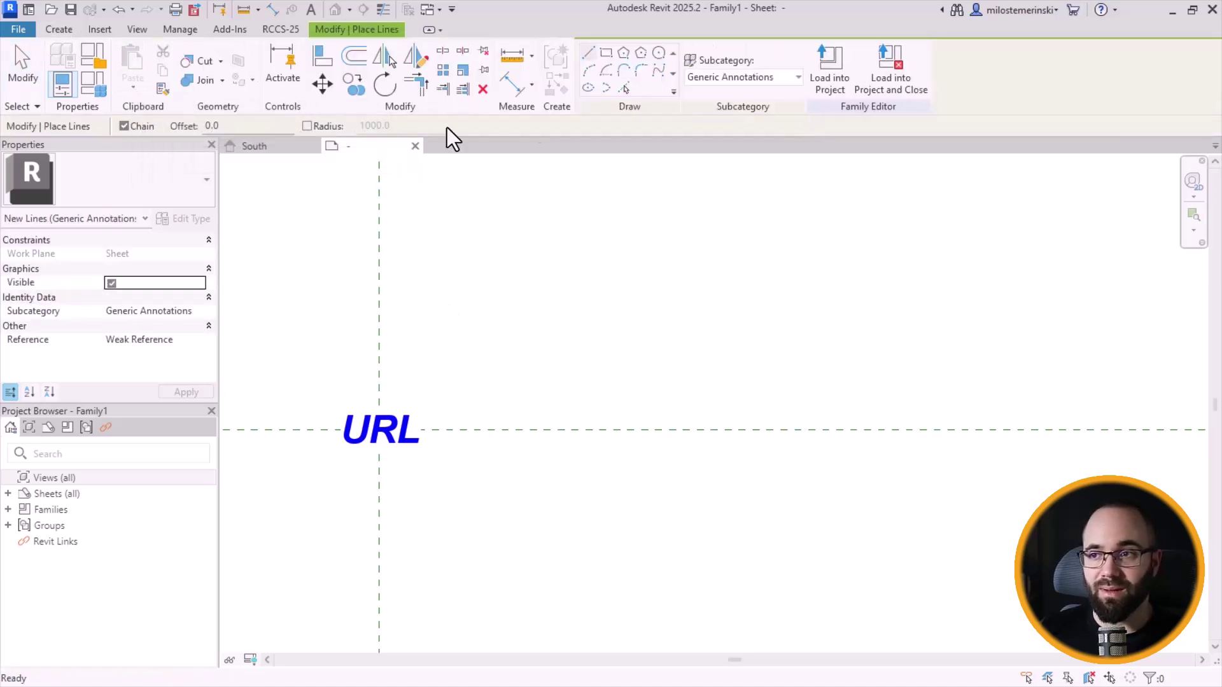
{"action": "left_click", "coordinate": [659, 54]}
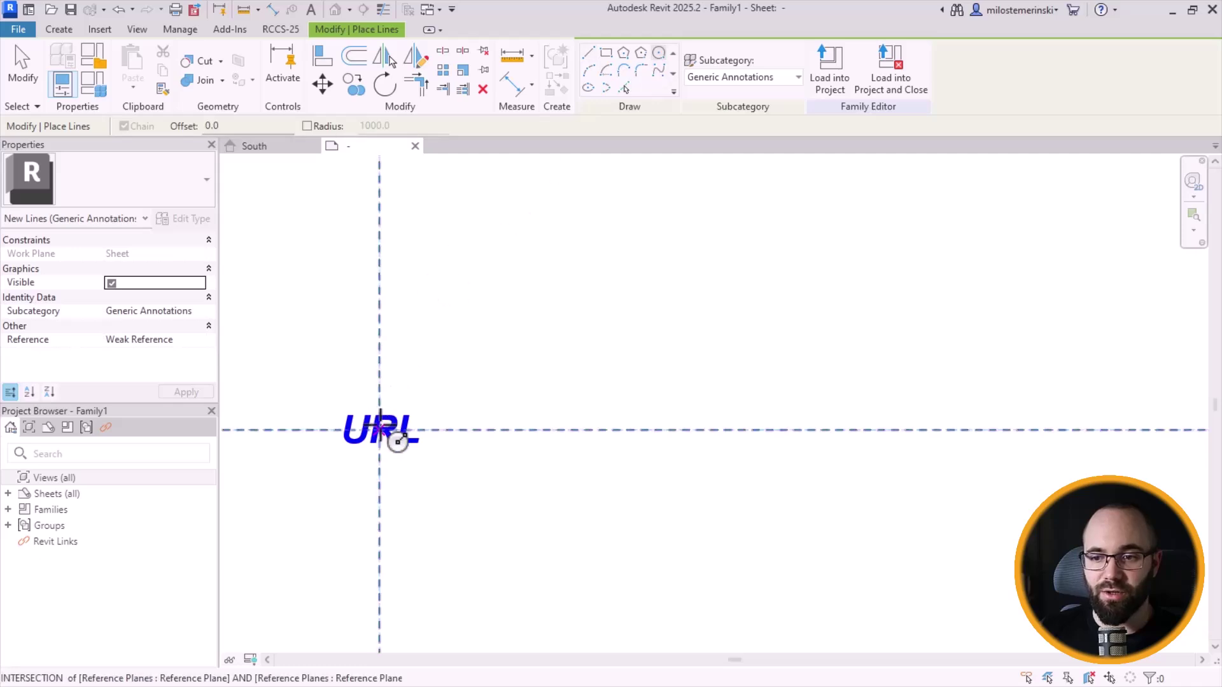
{"action": "left_click", "coordinate": [379, 430]}
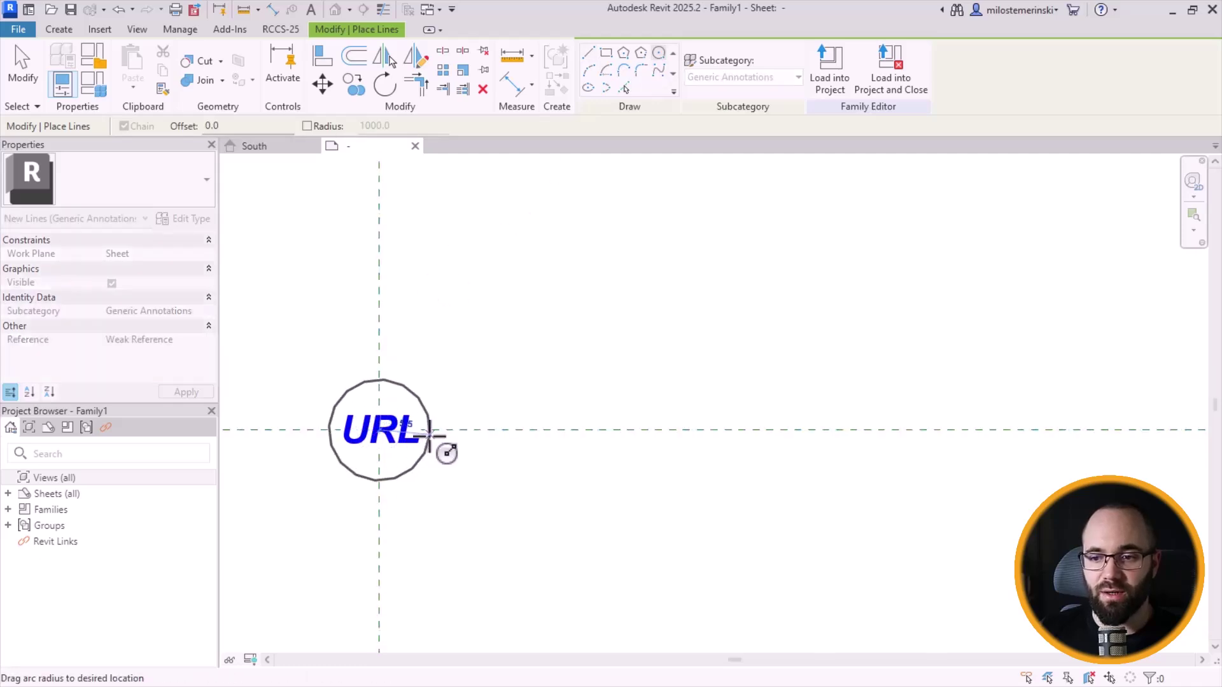
{"action": "left_click", "coordinate": [434, 435]}
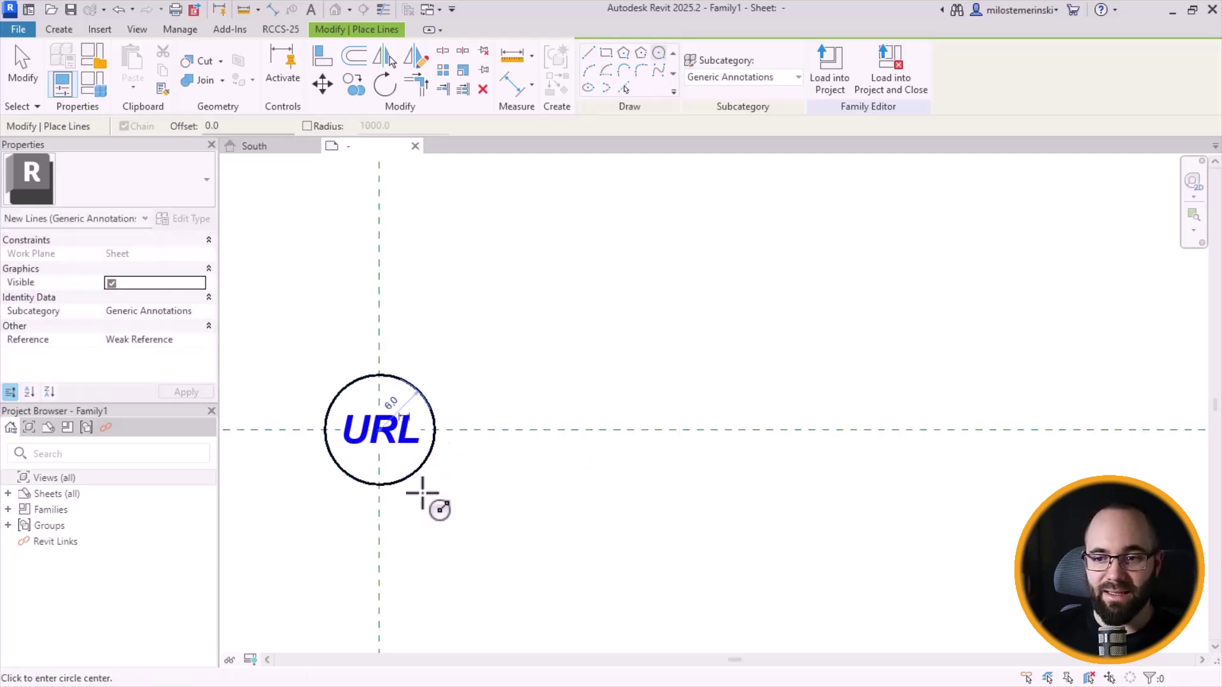
{"action": "key", "text": "Escape"}
{"action": "key", "text": "Escape"}
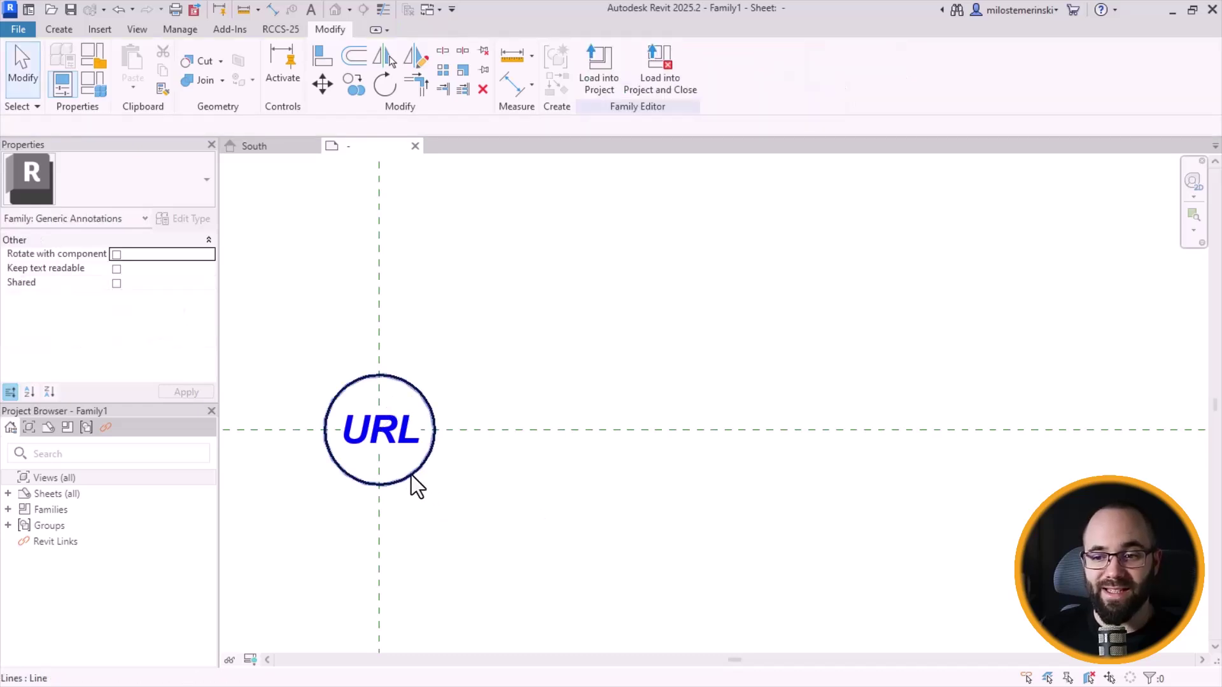
{"action": "left_click", "coordinate": [411, 475]}
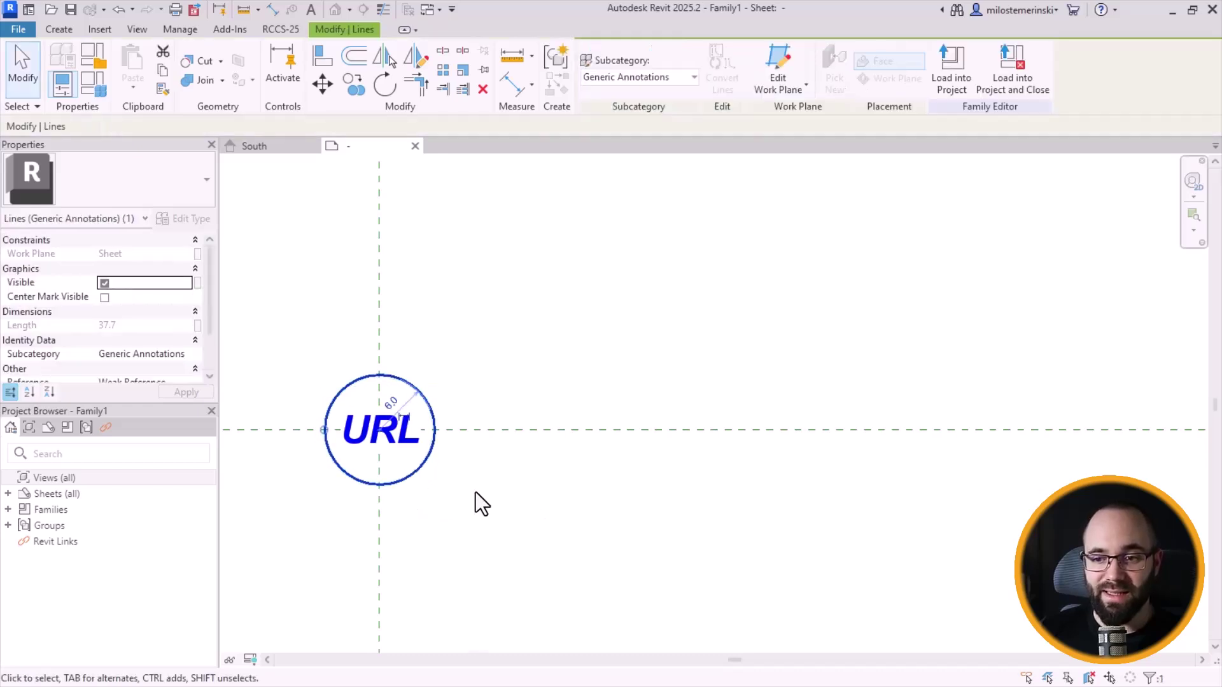
{"action": "middle_click_drag", "start_coordinate": [476, 492], "coordinate": [490, 497]}
{"action": "scroll", "coordinate": [400, 464], "scroll_direction": "up", "scroll_amount": 2}
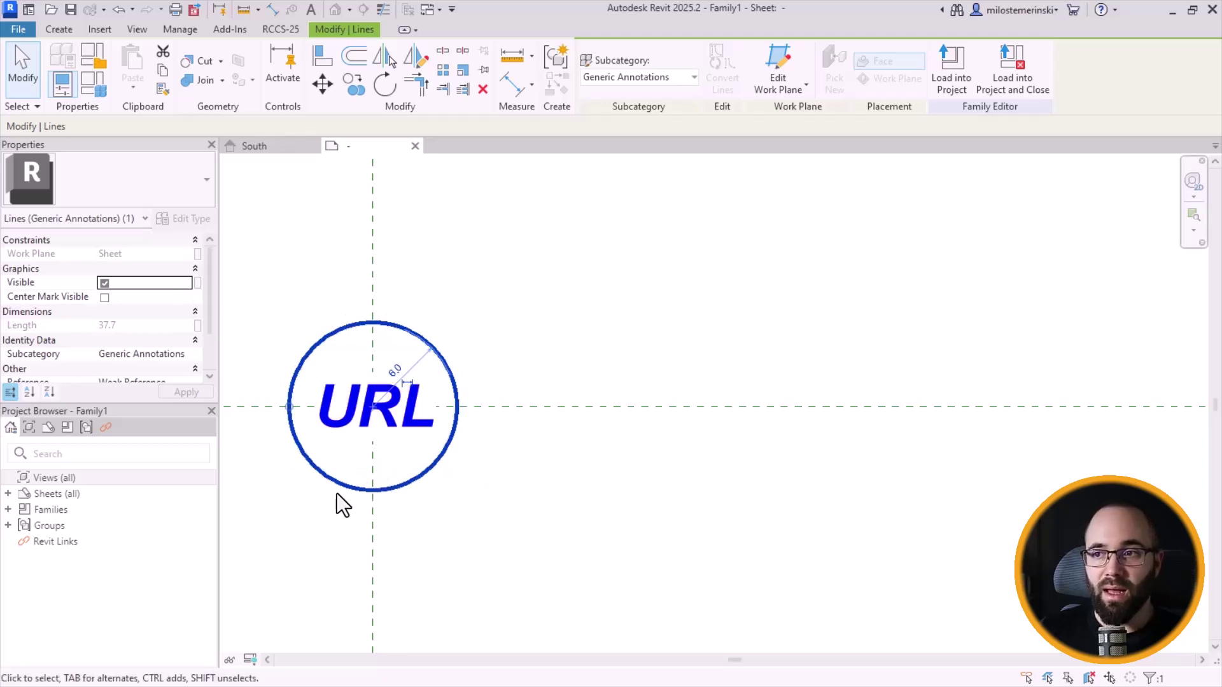
{"action": "left_click", "coordinate": [611, 82]}
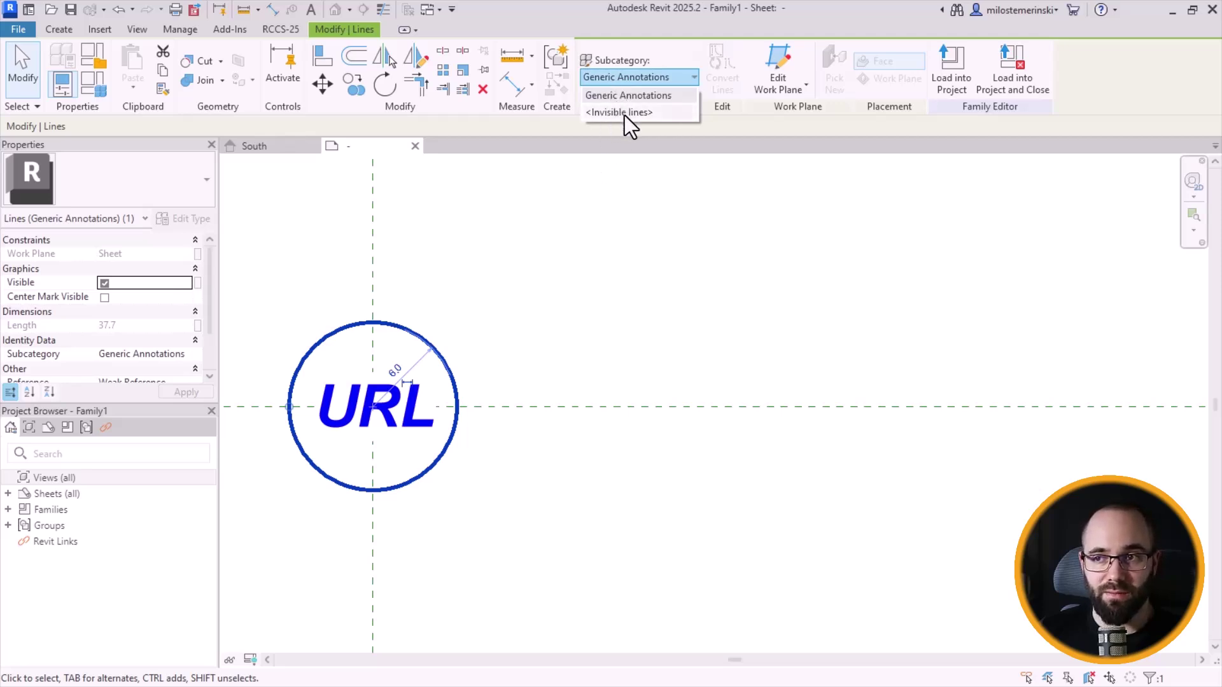
Step: Create a new 'Blue' subcategory under Generic Annotations in Object Styles
{"action": "left_click", "coordinate": [402, 294]}
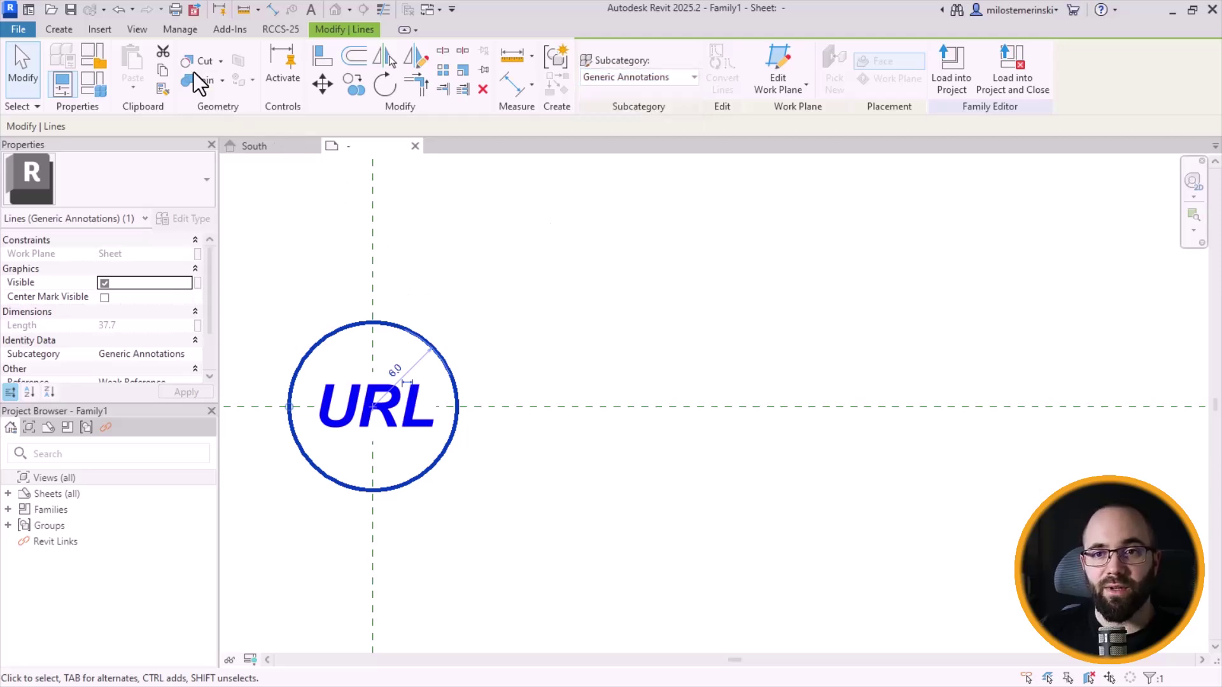
{"action": "left_click", "coordinate": [171, 32]}
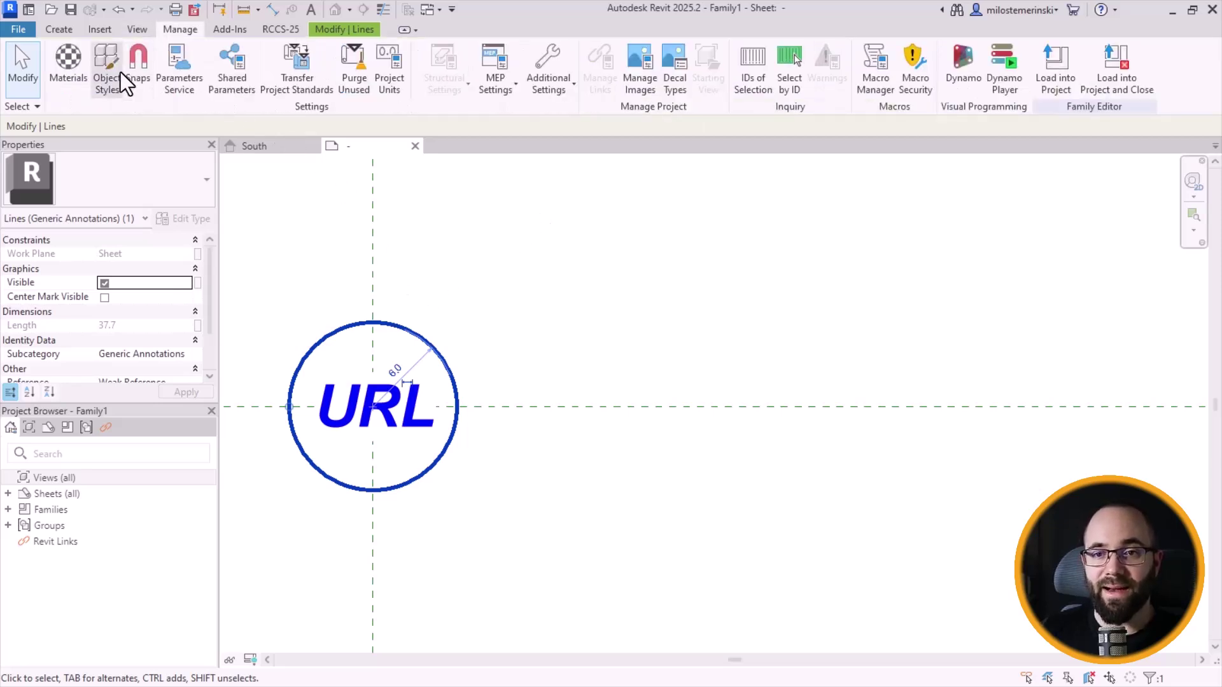
{"action": "left_click", "coordinate": [108, 86]}
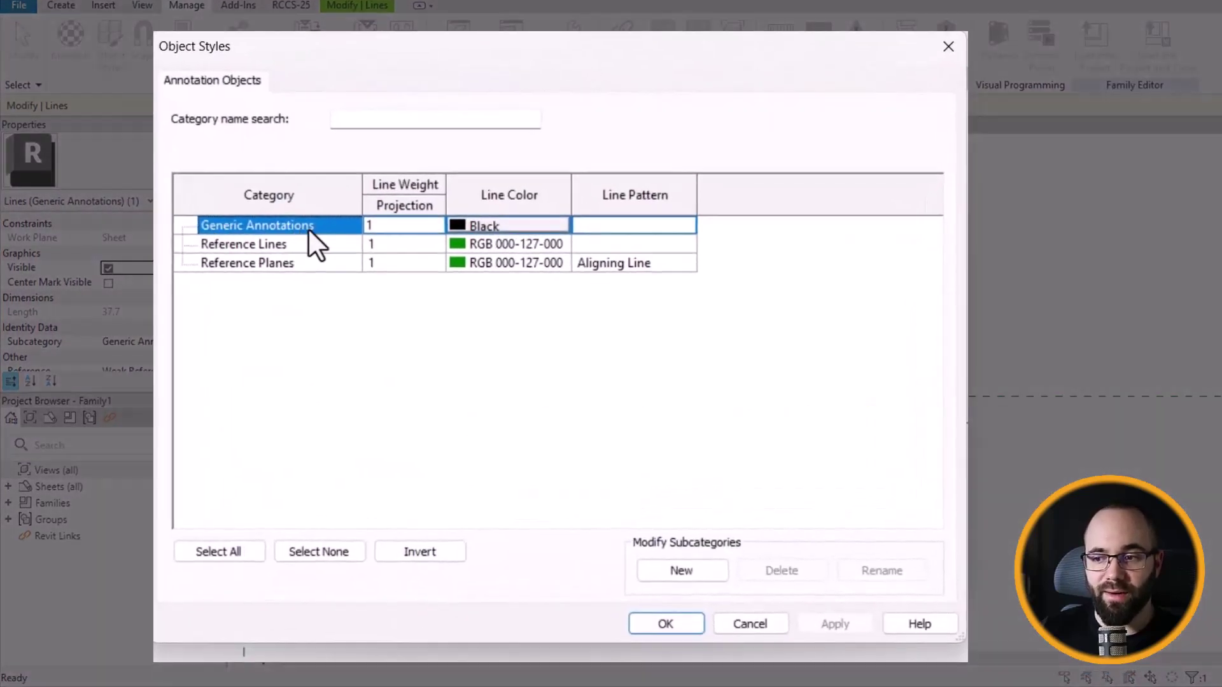
{"action": "left_click", "coordinate": [677, 571]}
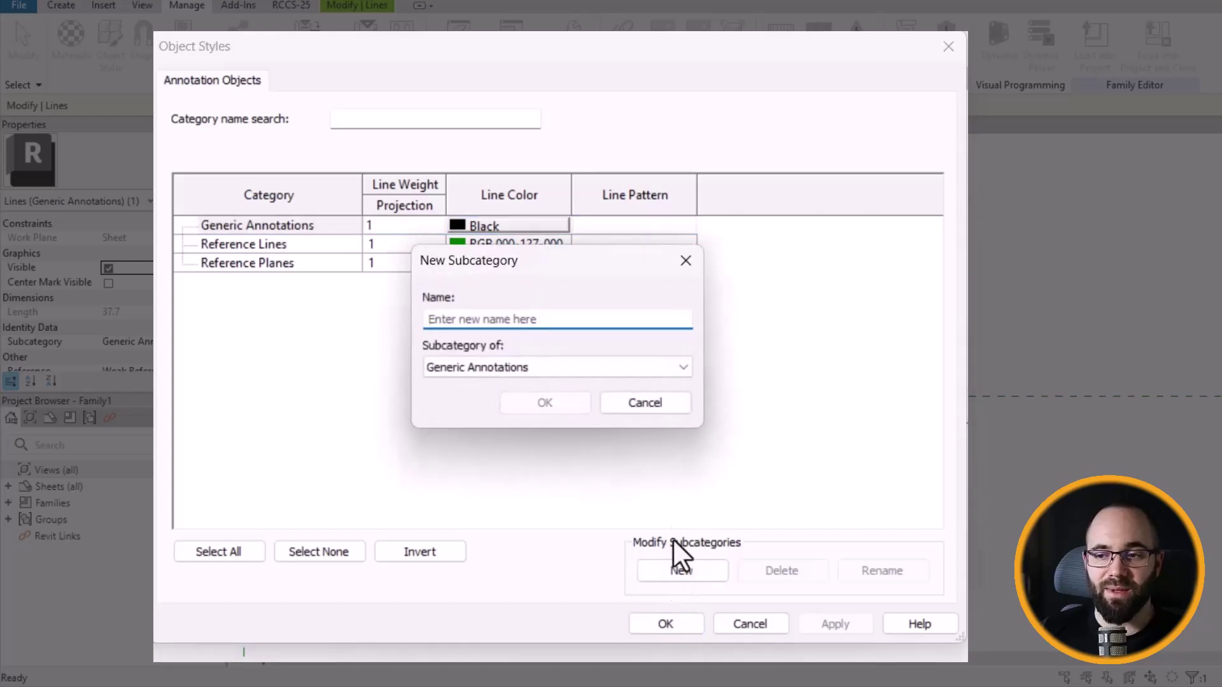
{"action": "type", "text": "Blue"}
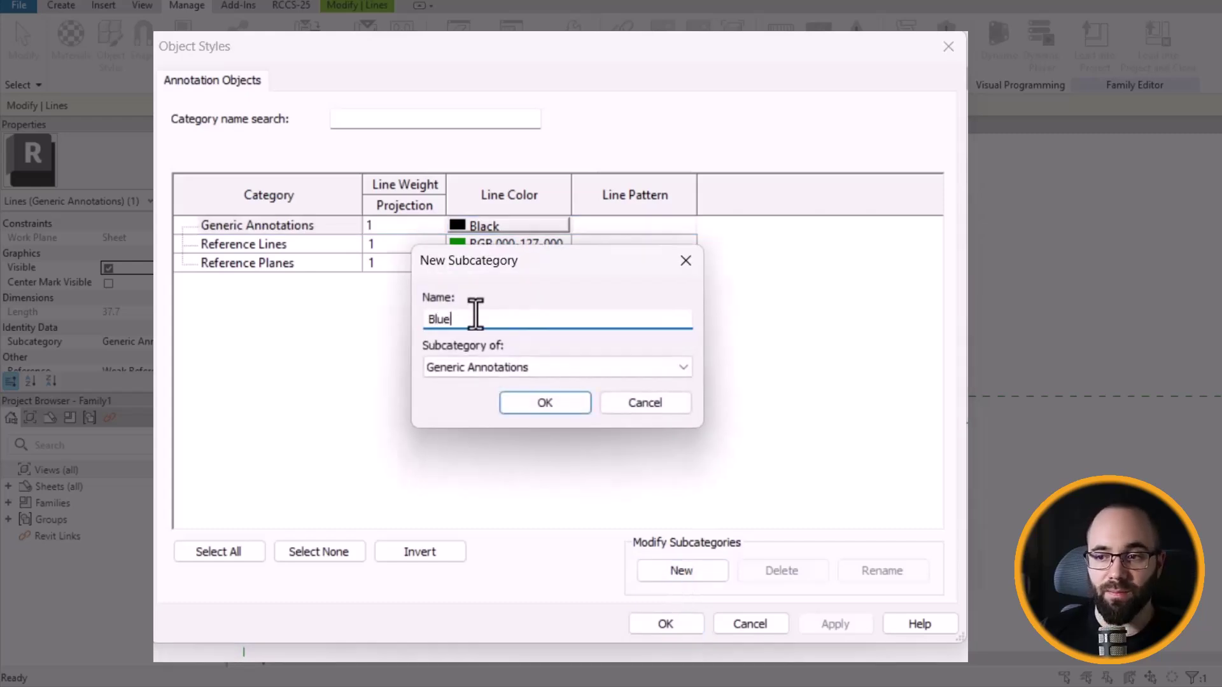
{"action": "left_click", "coordinate": [523, 409]}
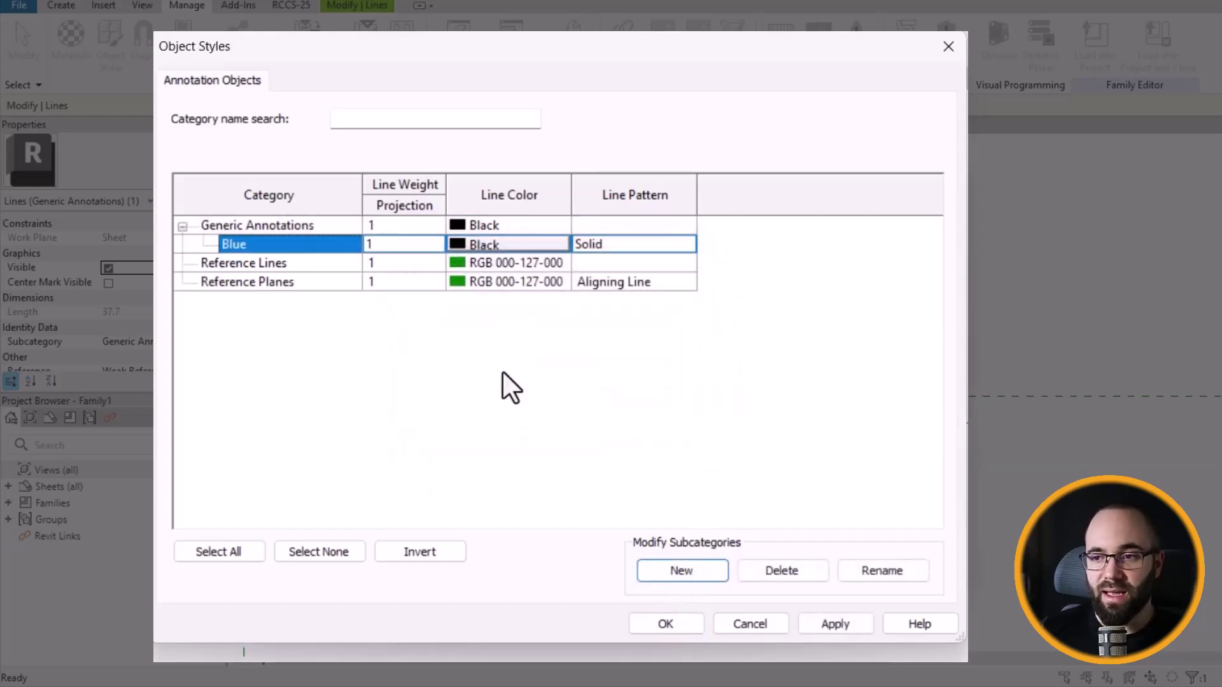
Step: Set the Blue subcategory's line colour to blue, apply, and reselect the circle
{"action": "left_click", "coordinate": [462, 246]}
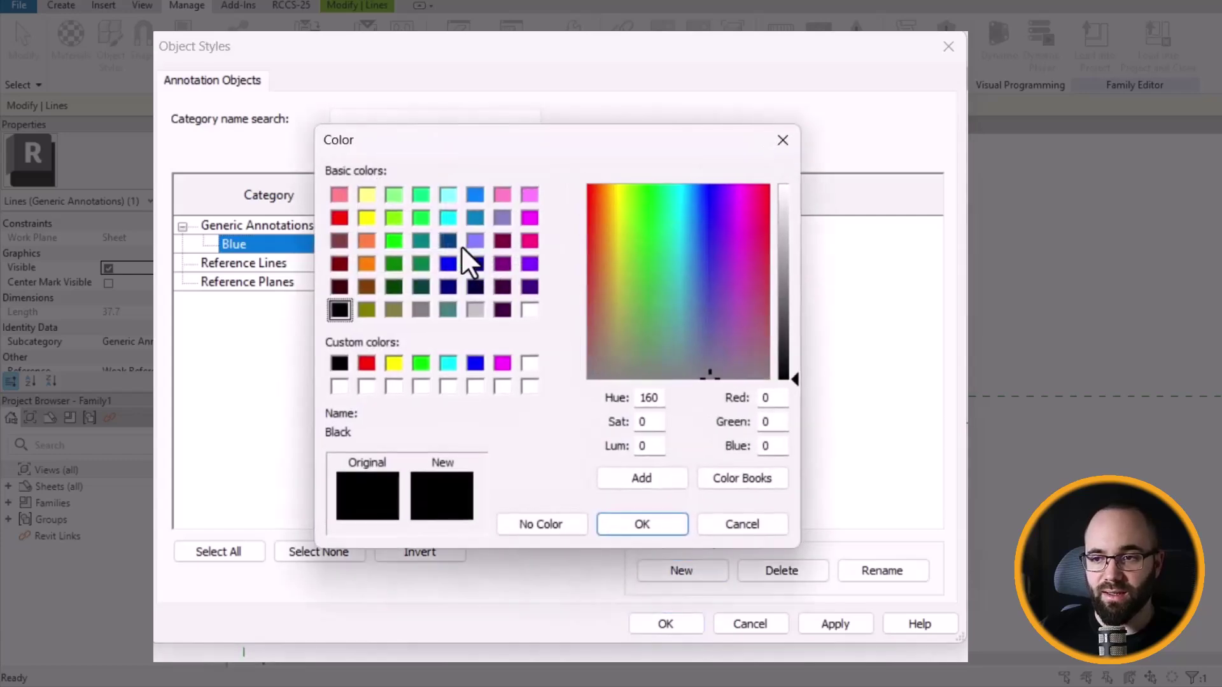
{"action": "left_click", "coordinate": [474, 363]}
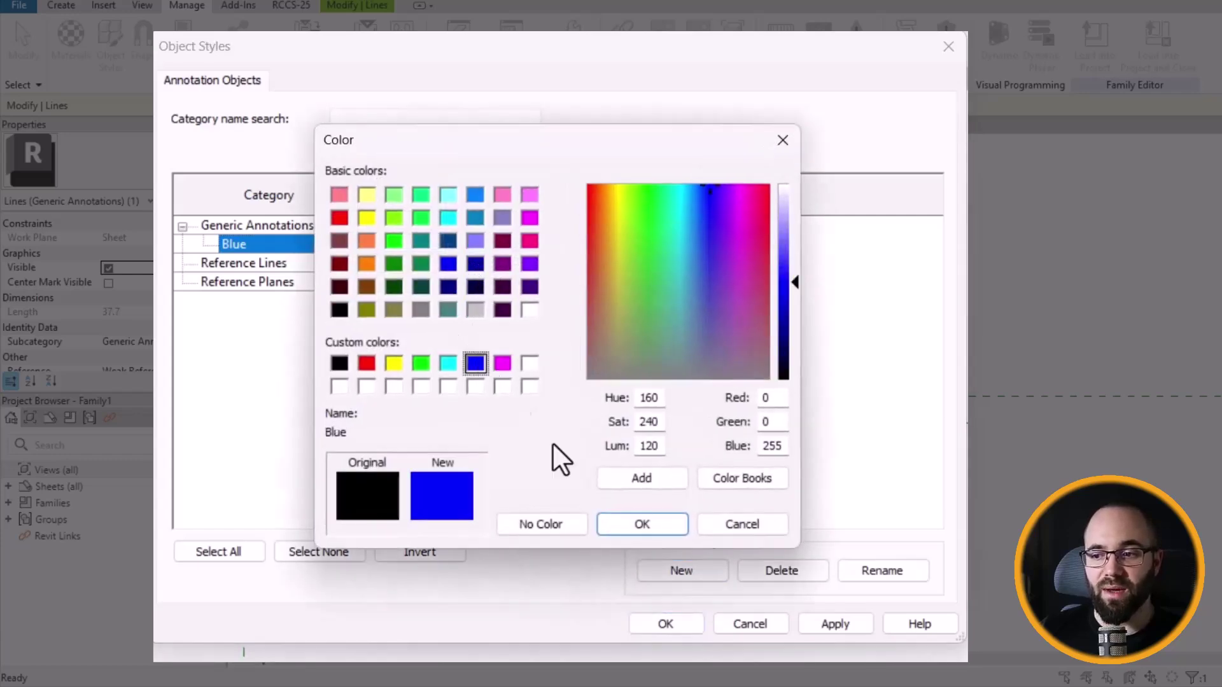
{"action": "left_click", "coordinate": [642, 525]}
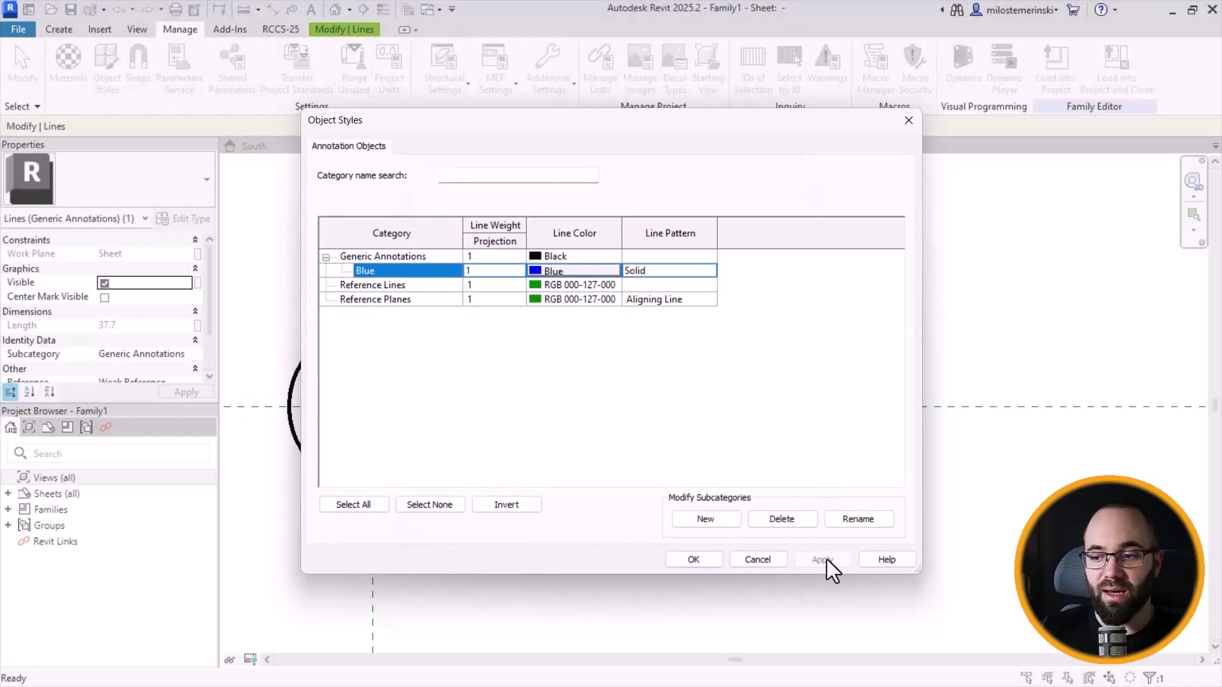
{"action": "left_click", "coordinate": [826, 565]}
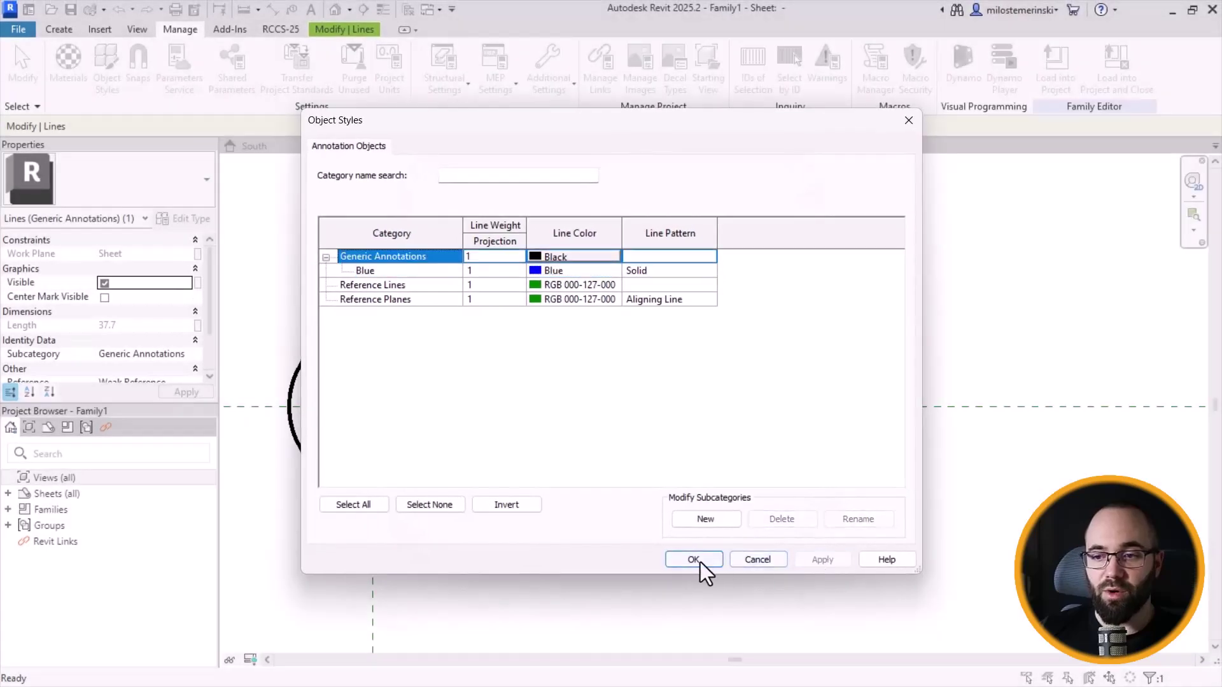
{"action": "left_click", "coordinate": [694, 569]}
{"action": "left_click", "coordinate": [415, 482]}
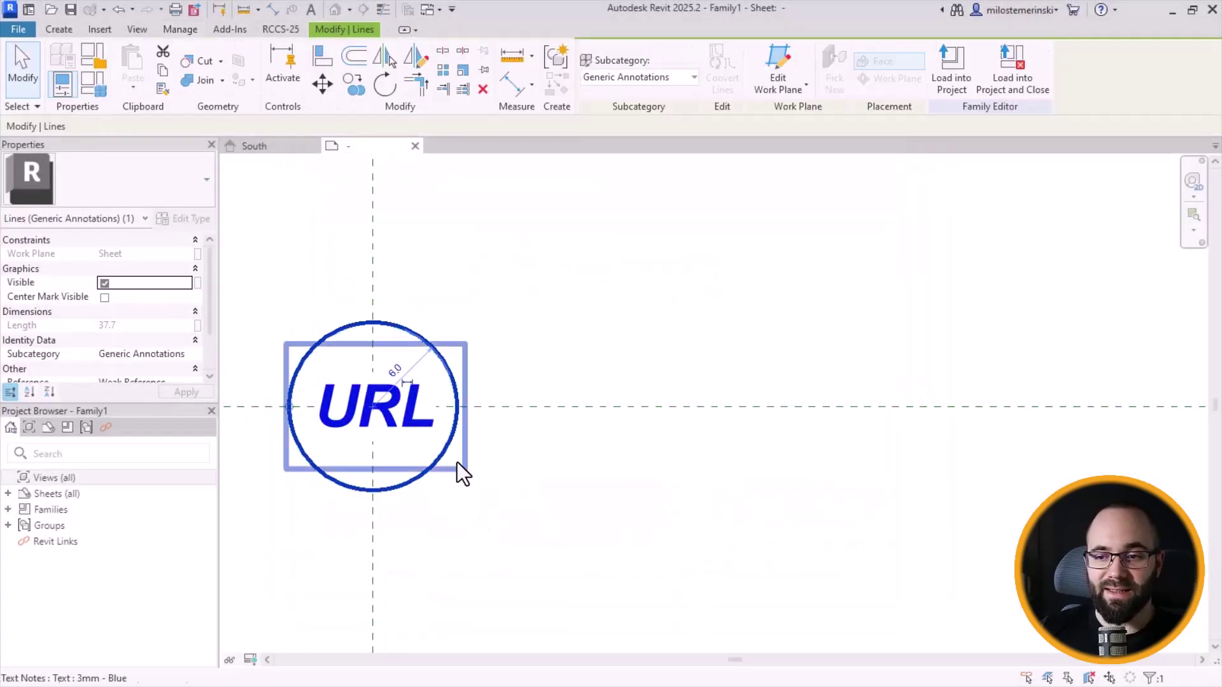
Step: Put the selected circle in the Blue subcategory and deselect it
{"action": "left_click", "coordinate": [637, 82]}
{"action": "left_click", "coordinate": [608, 129]}
{"action": "left_click", "coordinate": [482, 281]}
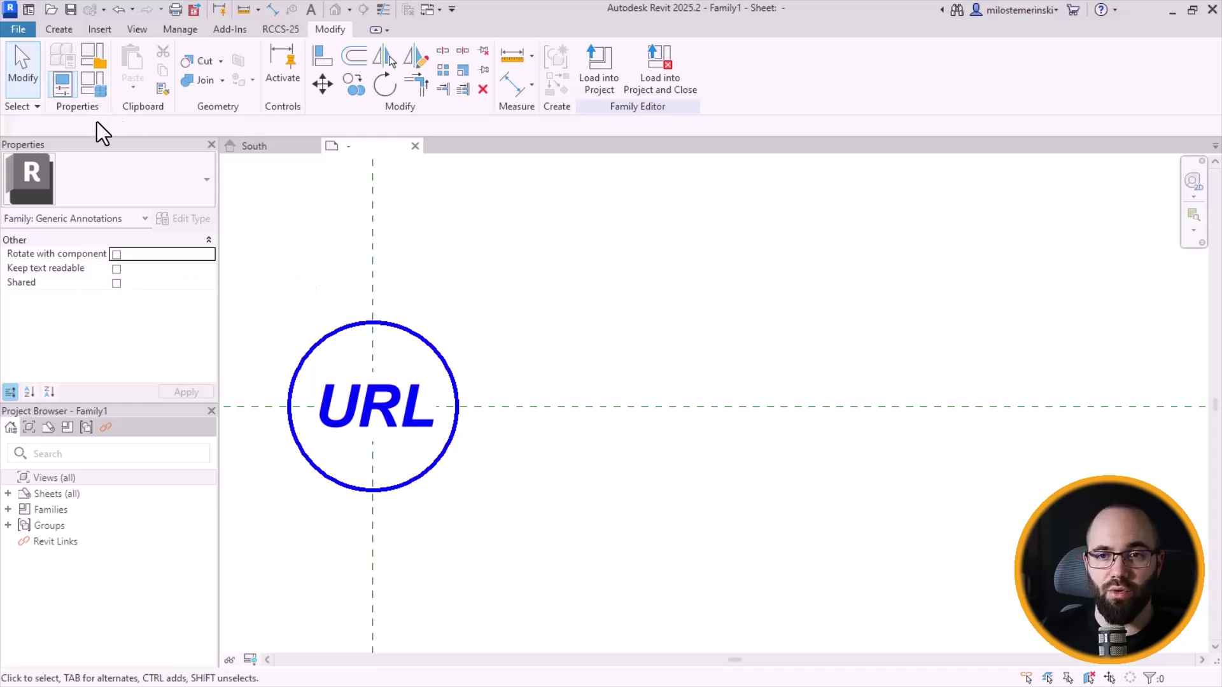
Step: Add a URL instance parameter with URL data type, Common discipline, grouped under General
{"action": "left_click", "coordinate": [96, 89]}
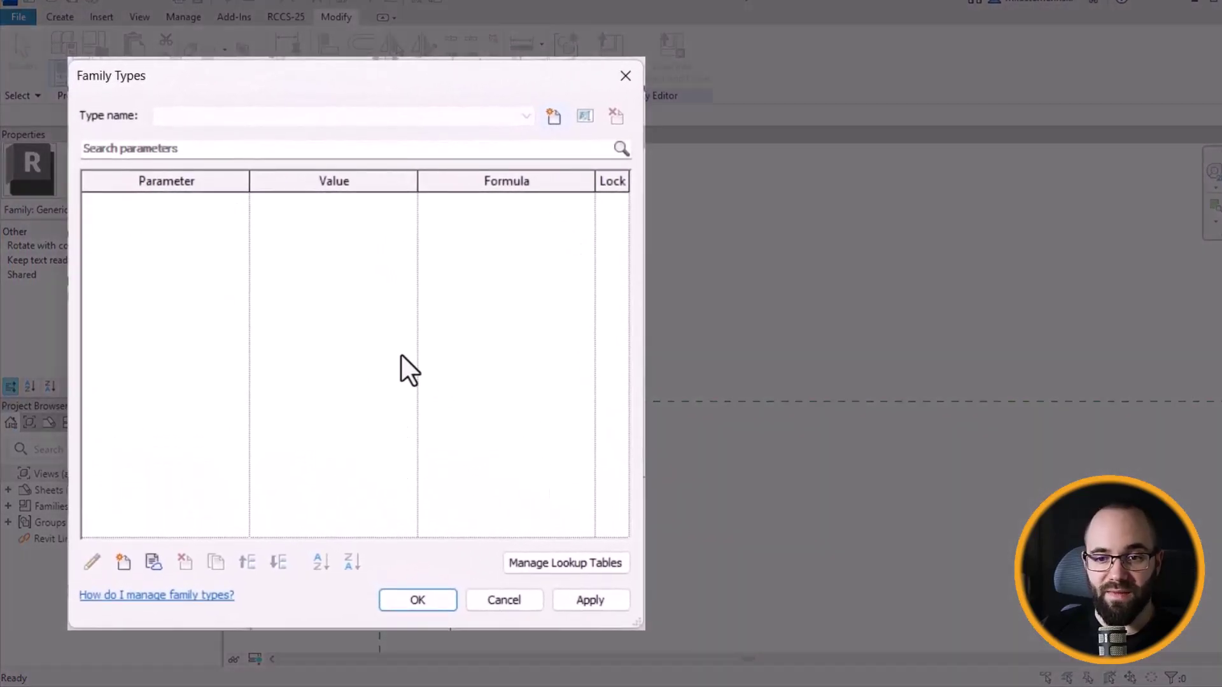
{"action": "left_click", "coordinate": [125, 566]}
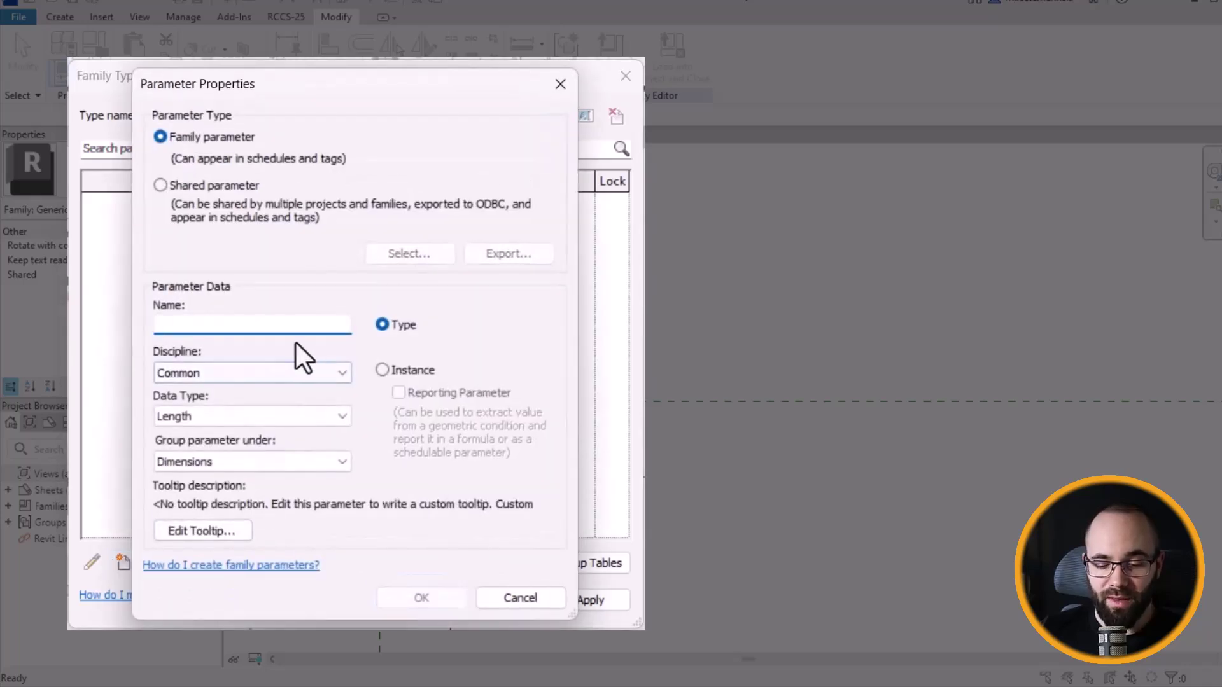
{"action": "type", "text": "URL"}
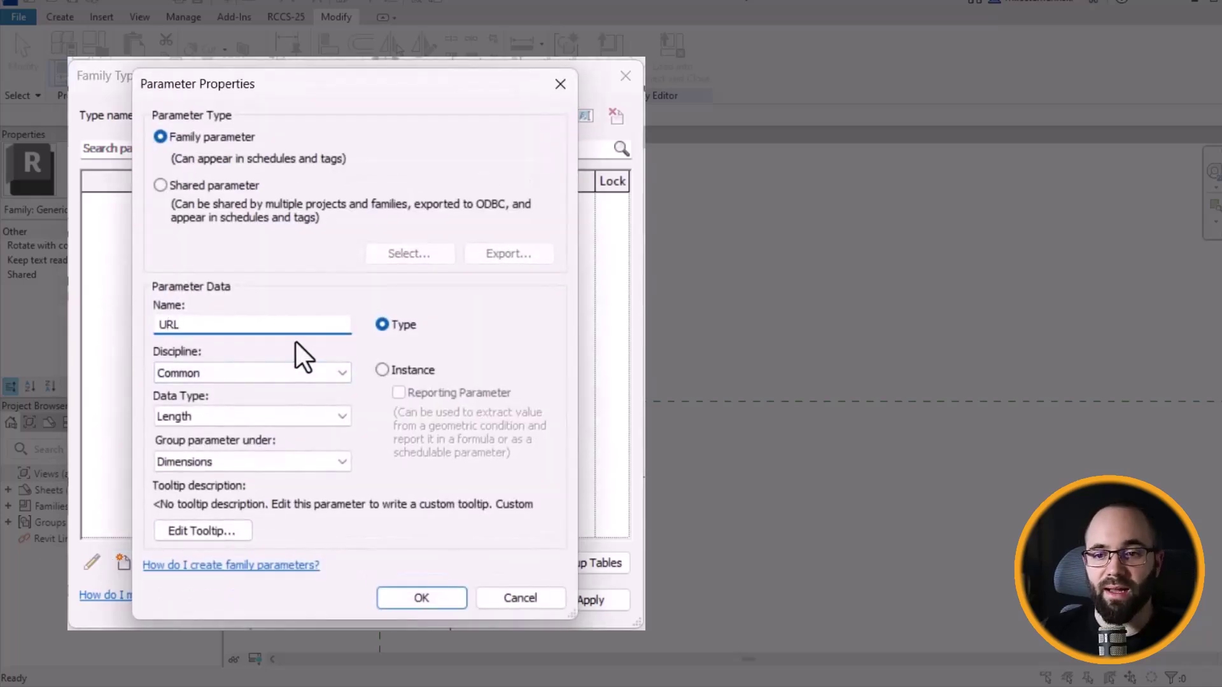
{"action": "left_click", "coordinate": [299, 378]}
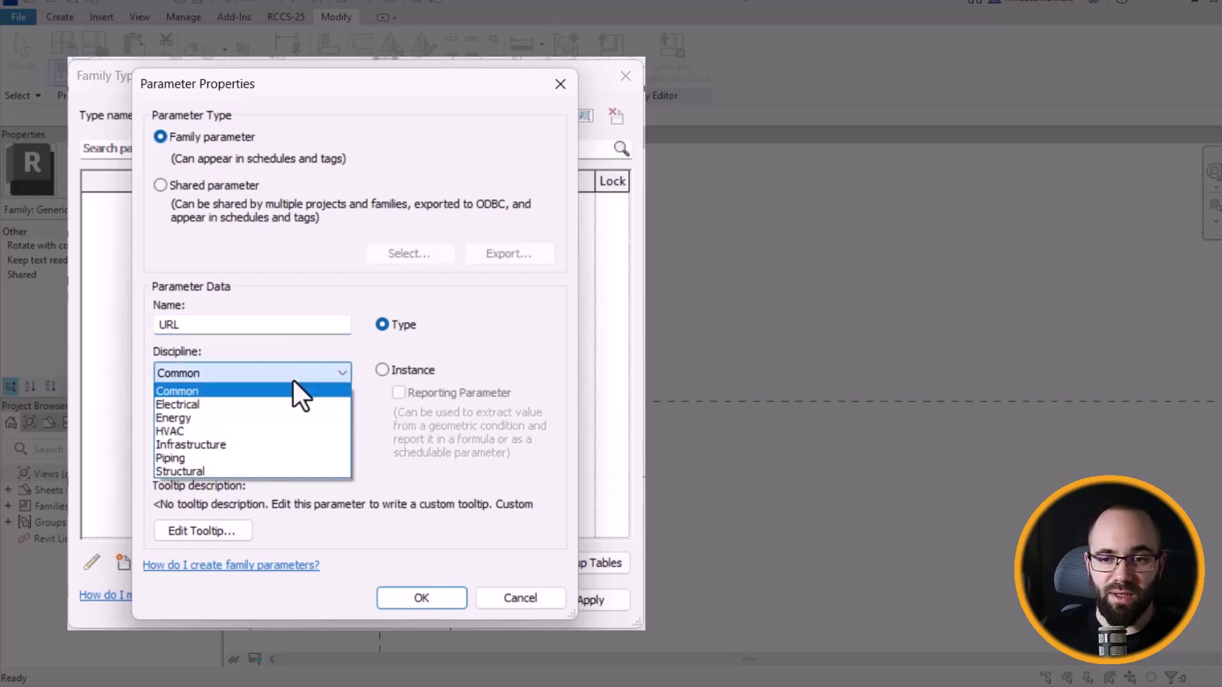
{"action": "left_click", "coordinate": [293, 381]}
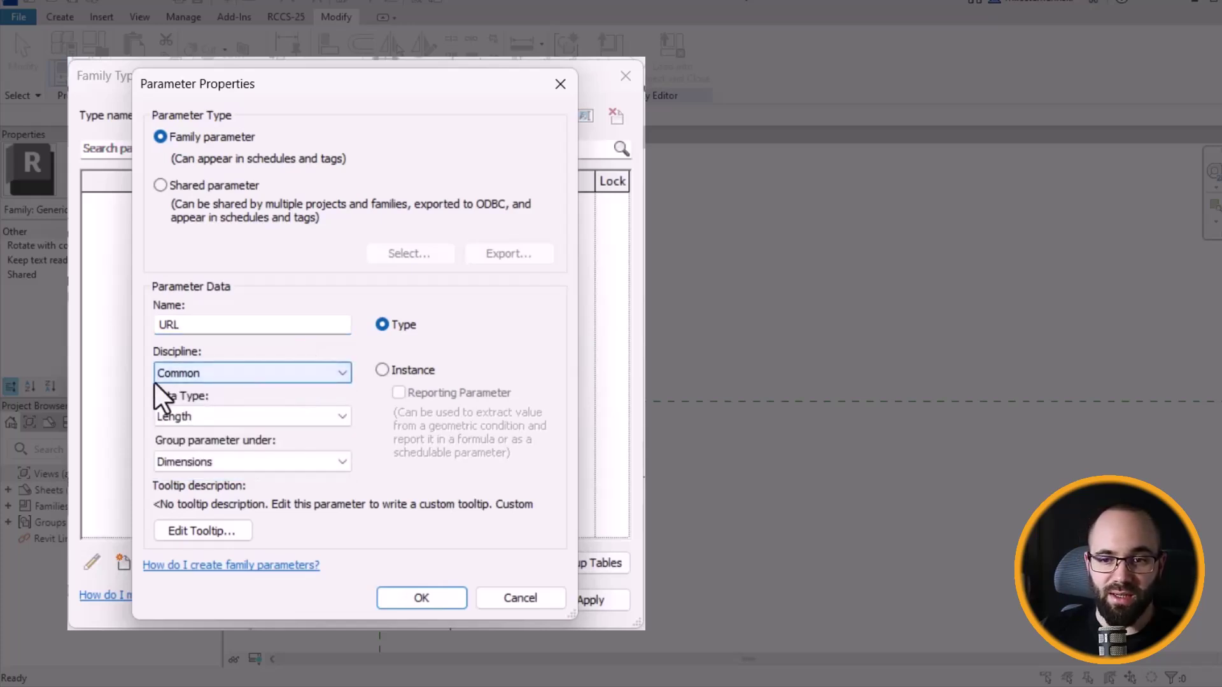
{"action": "left_click", "coordinate": [222, 418]}
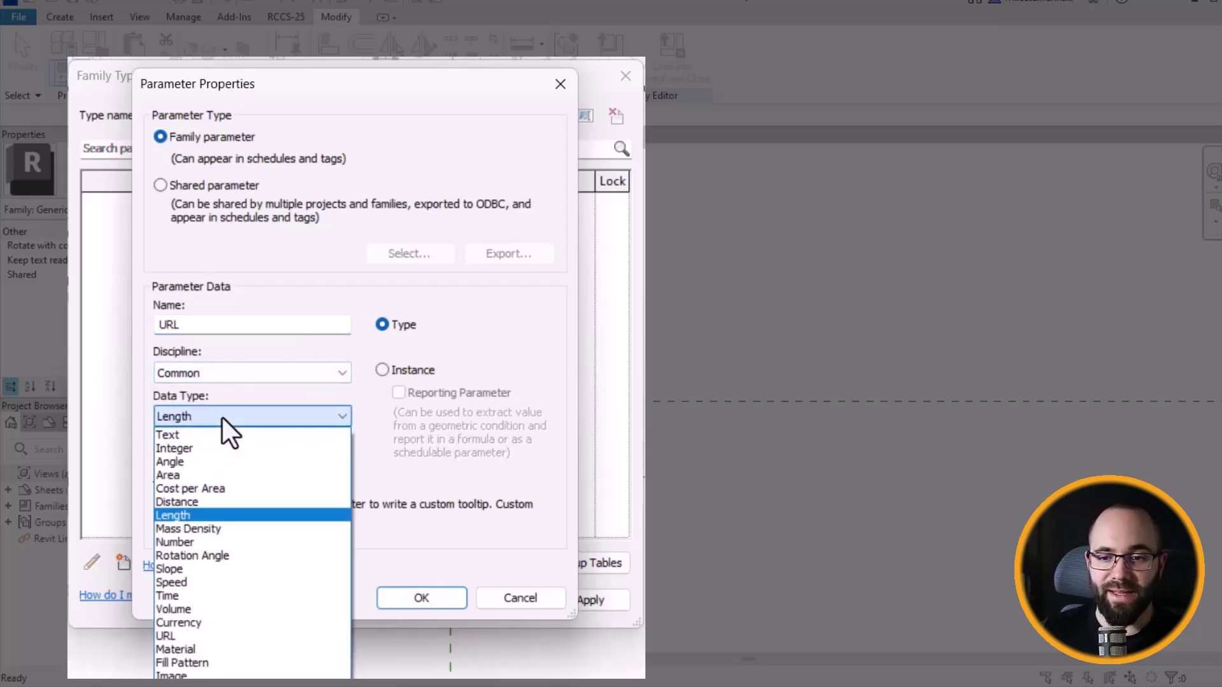
{"action": "left_click", "coordinate": [171, 637]}
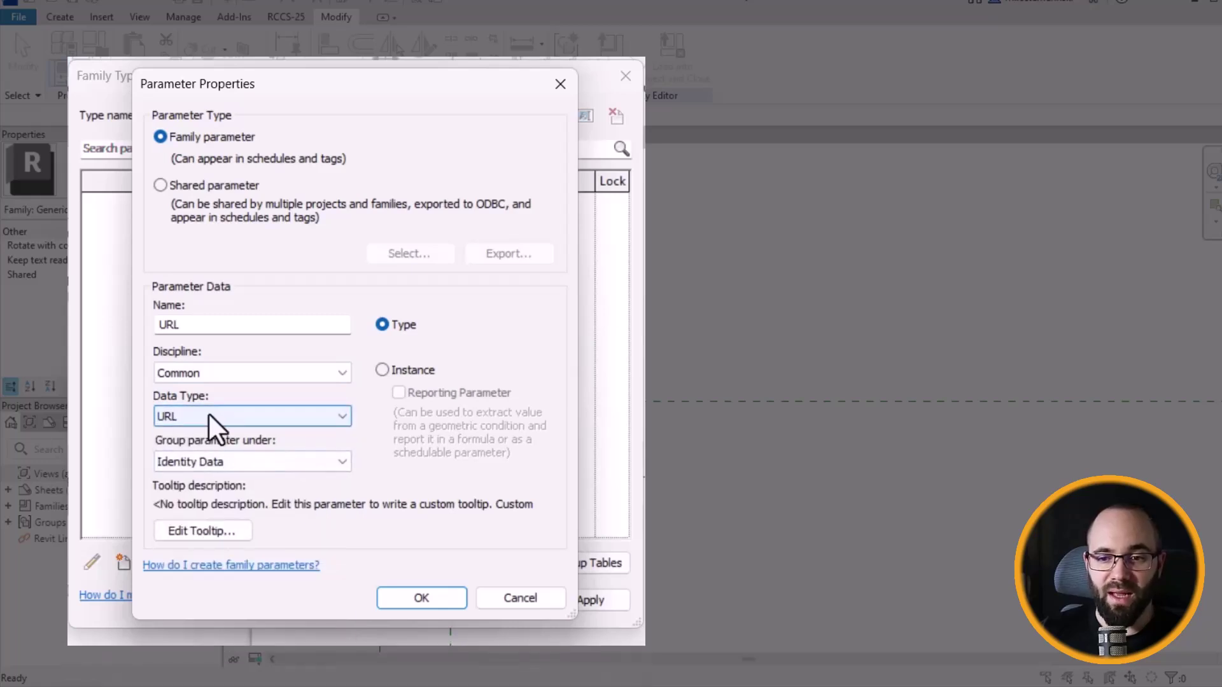
{"action": "left_click", "coordinate": [220, 464]}
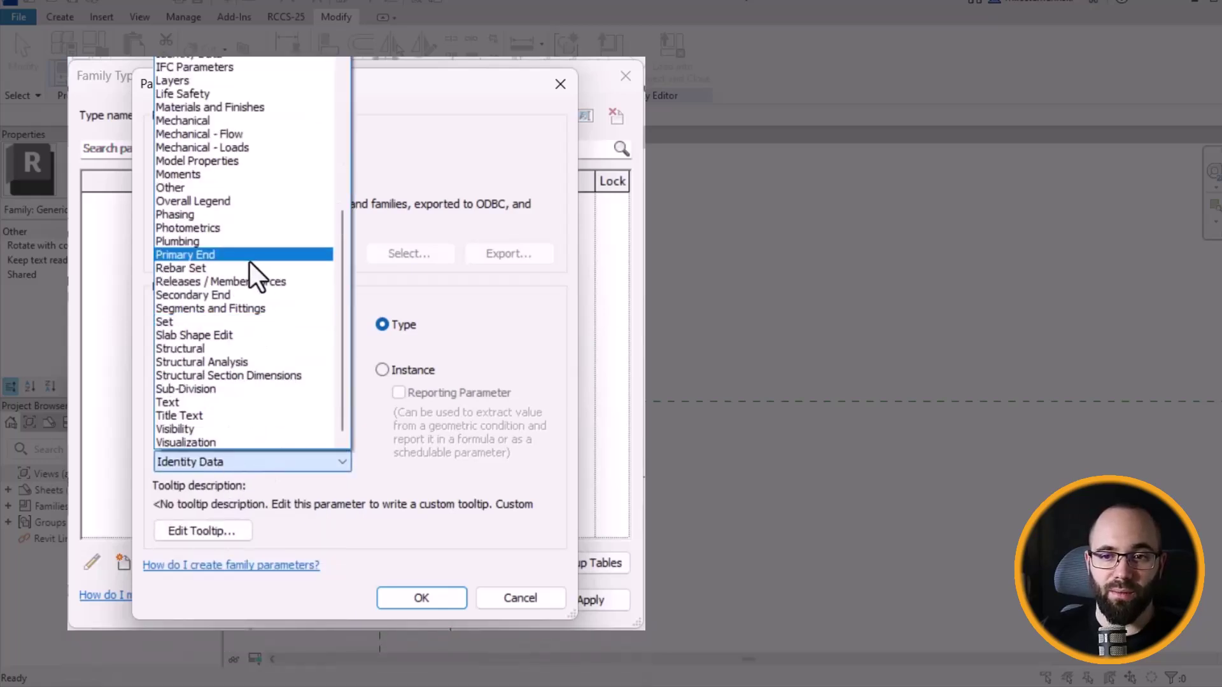
{"action": "scroll", "coordinate": [232, 315], "scroll_direction": "up", "scroll_amount": 5}
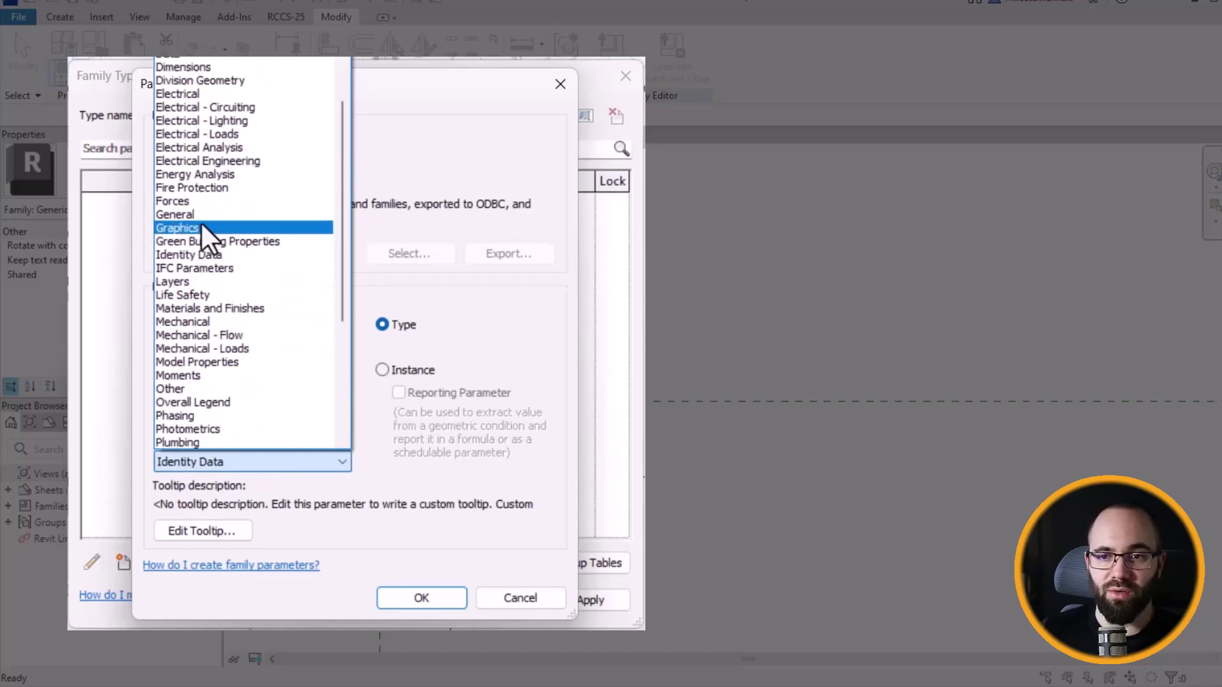
{"action": "left_click", "coordinate": [207, 218]}
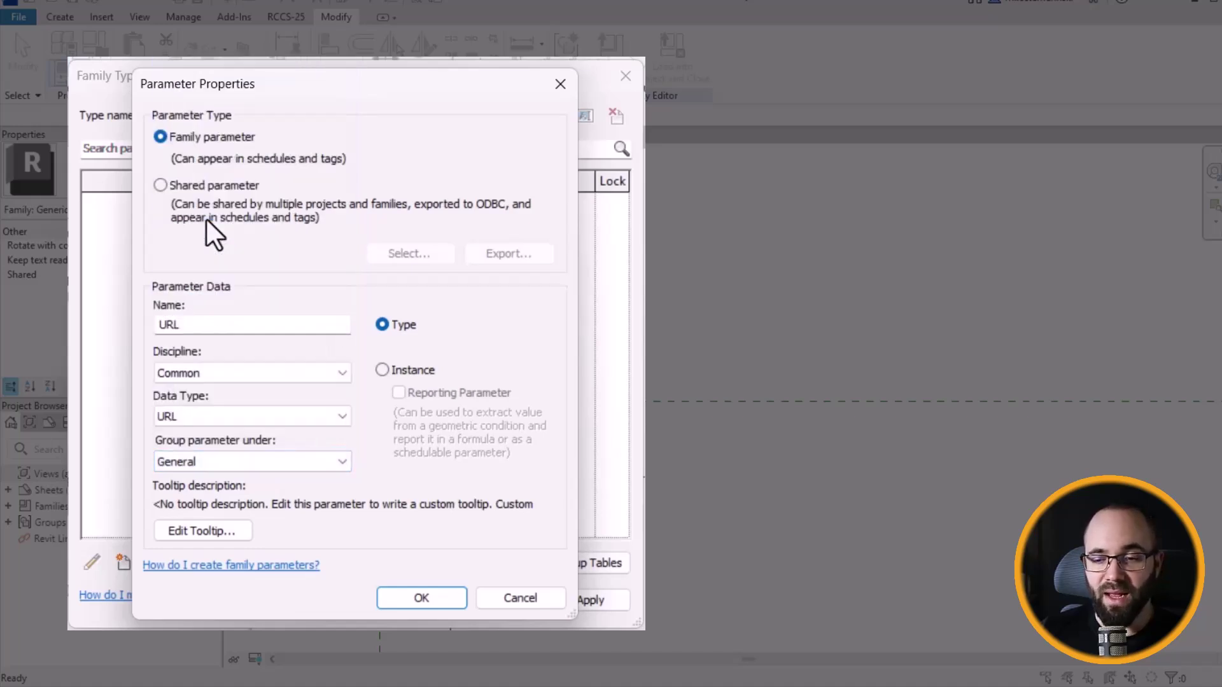
{"action": "left_click", "coordinate": [398, 369]}
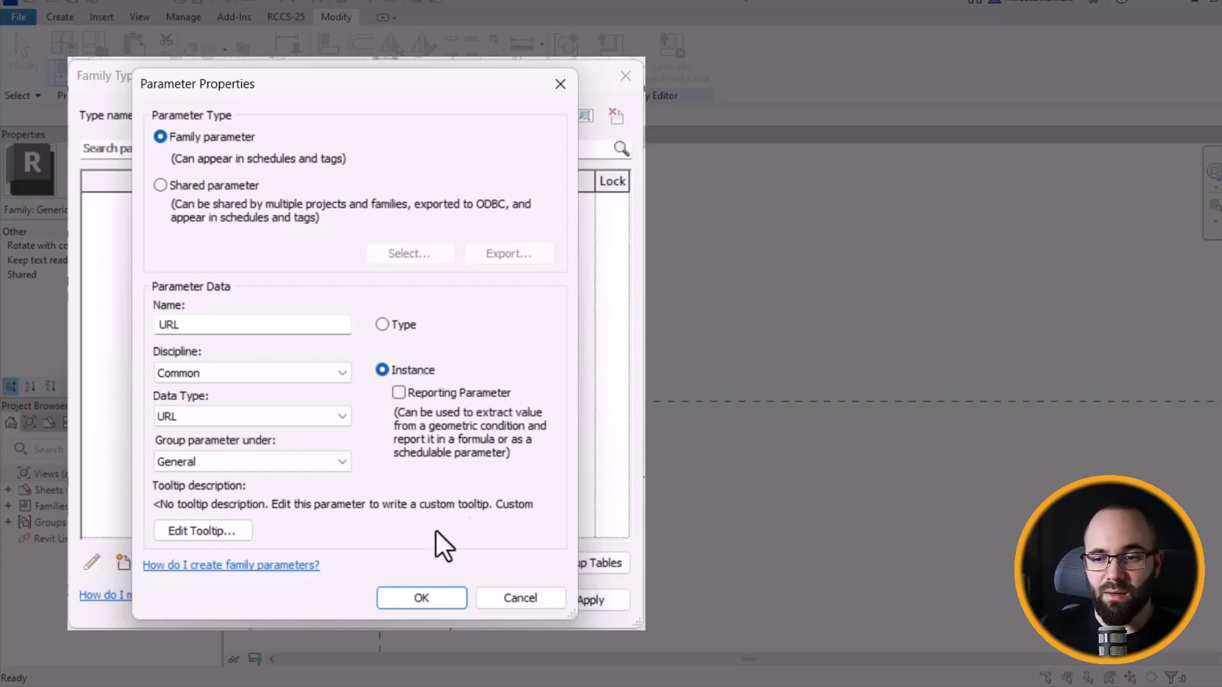
{"action": "left_click", "coordinate": [434, 600]}
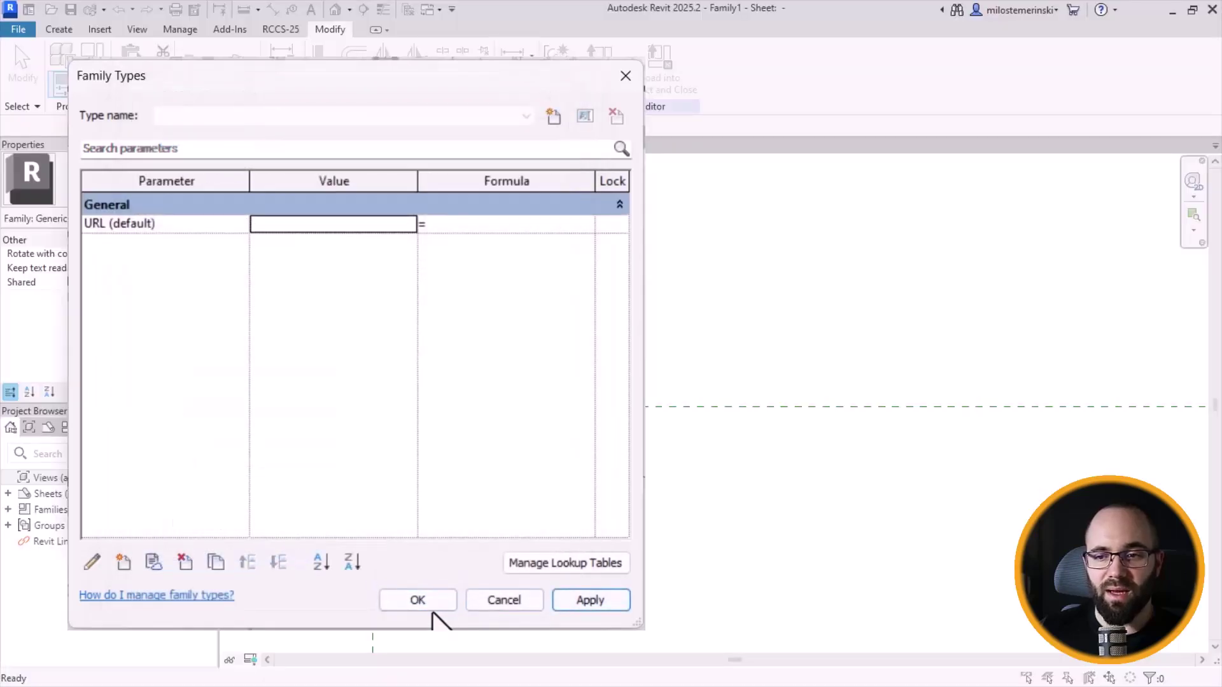
Step: Accept Family Types and save the family to the Desktop as 'Link Symbol Family'
{"action": "left_click", "coordinate": [430, 609]}
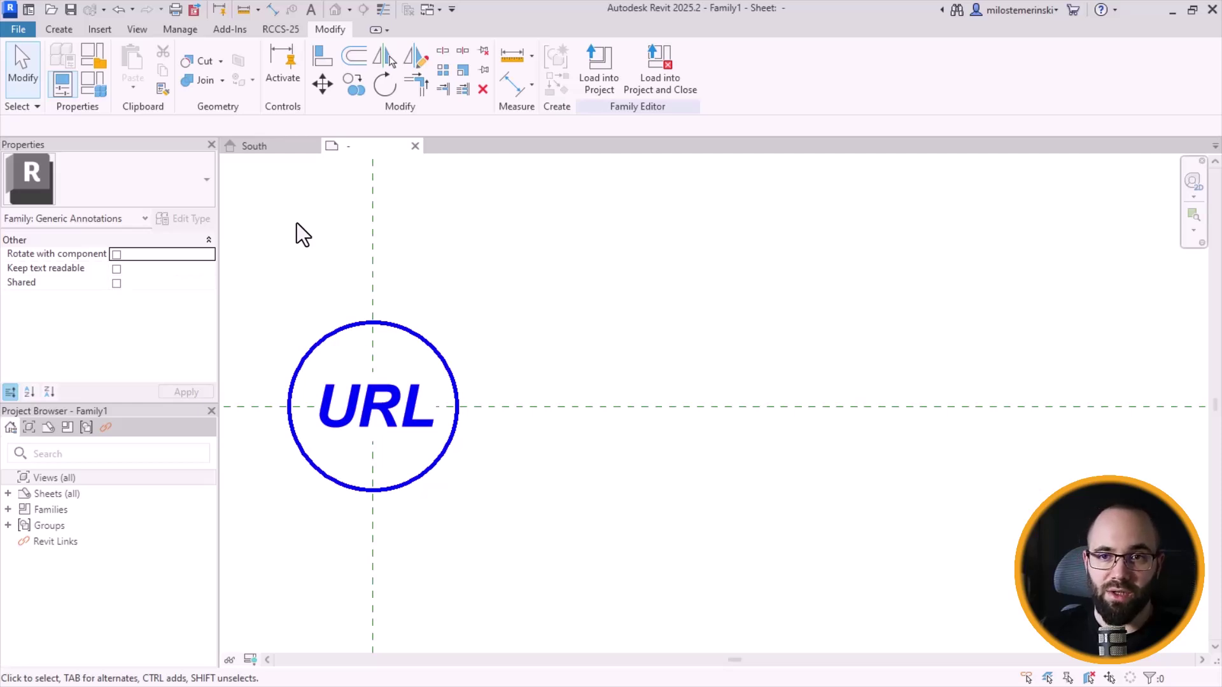
{"action": "left_click", "coordinate": [70, 9]}
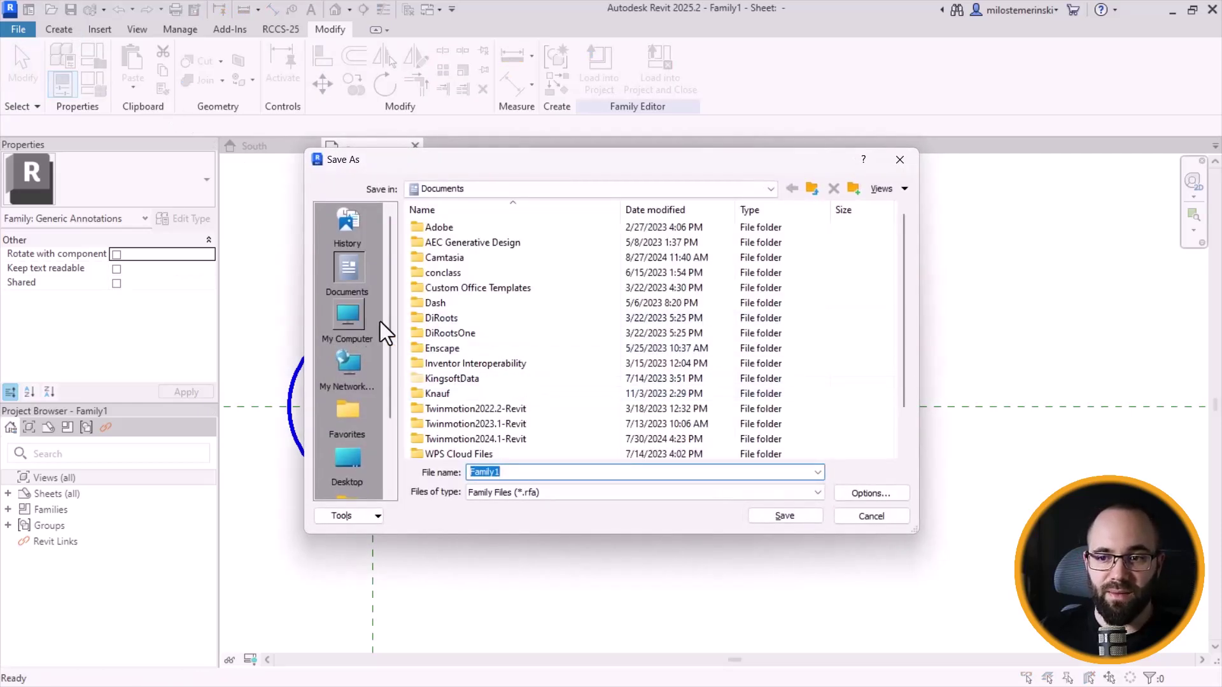
{"action": "left_click", "coordinate": [348, 463]}
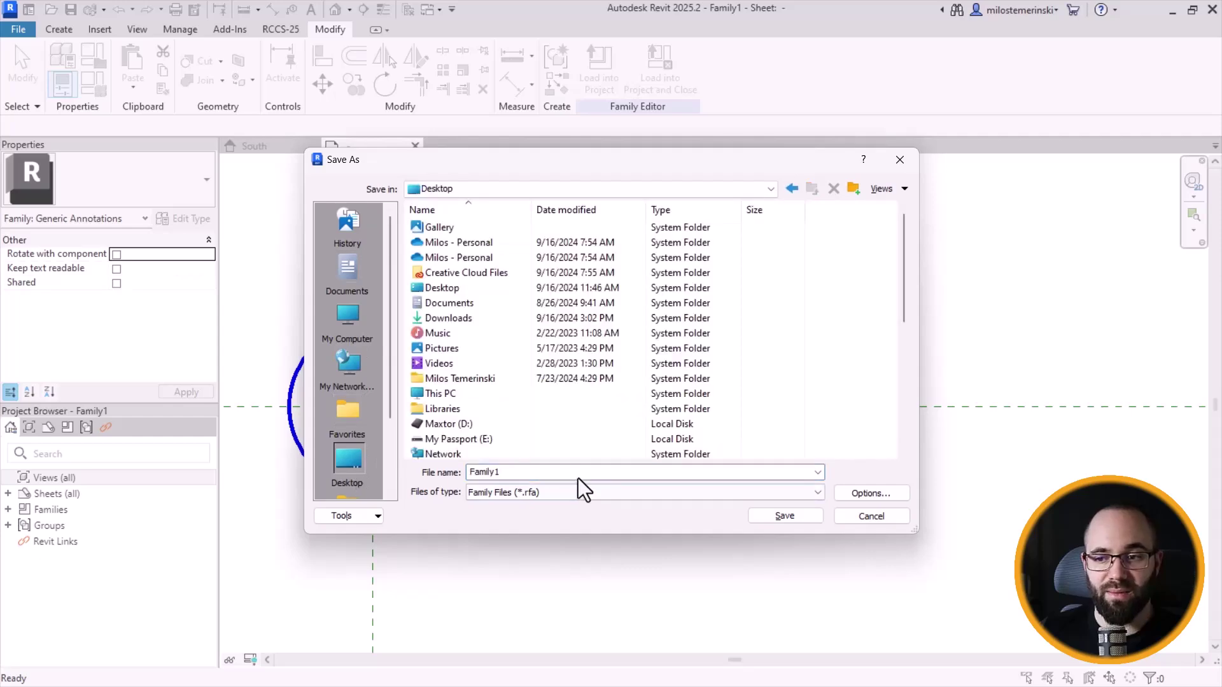
{"action": "double_click", "coordinate": [577, 471]}
{"action": "type", "text": "Link Symbol Family"}
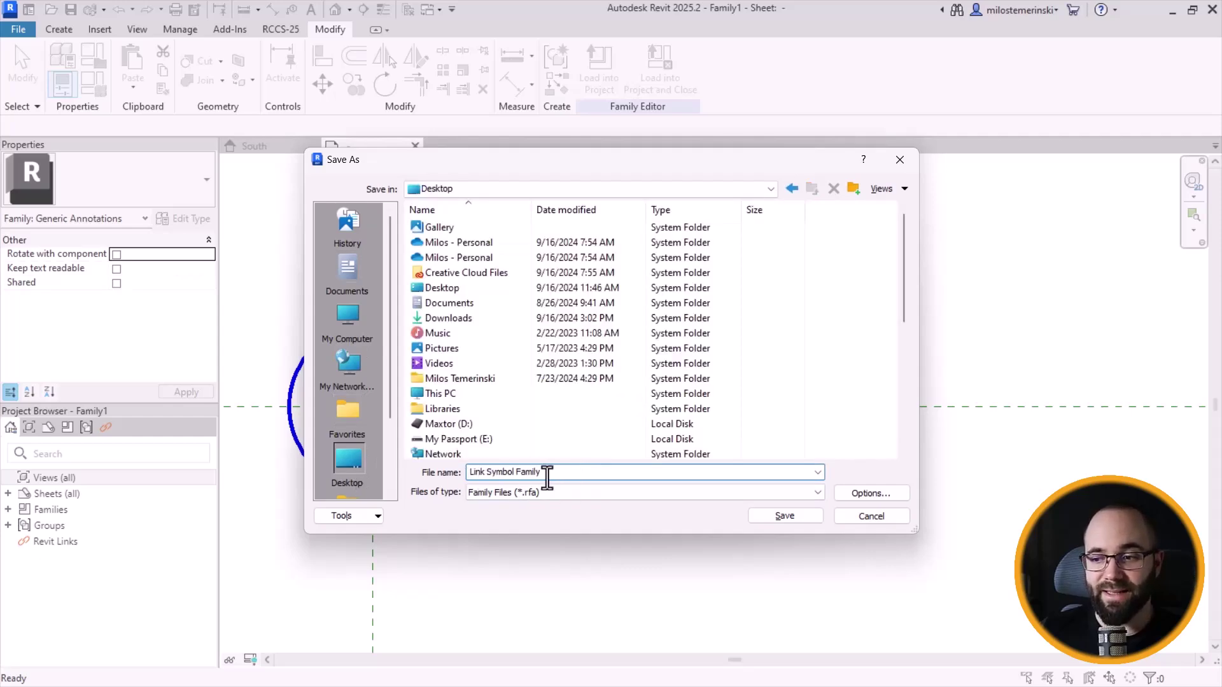
{"action": "left_click", "coordinate": [771, 522]}
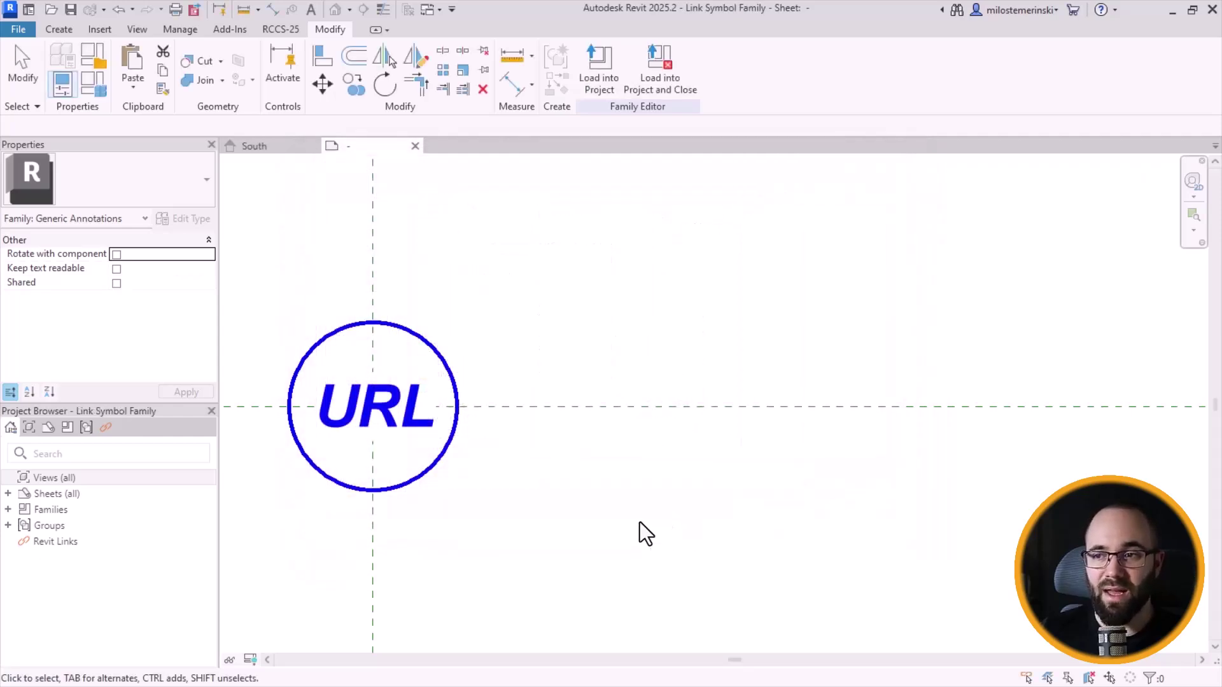
Step: Load the family into the project and place one URL symbol beside the building
{"action": "left_click", "coordinate": [648, 82]}
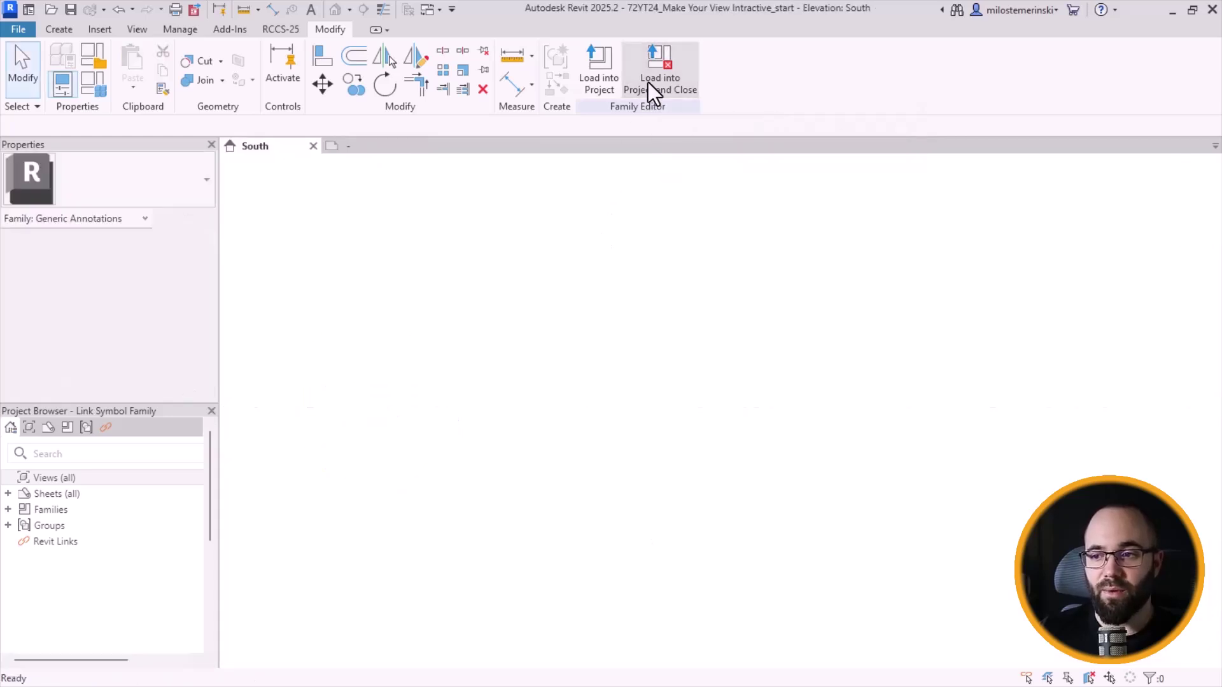
{"action": "scroll", "coordinate": [573, 315], "scroll_direction": "up", "scroll_amount": 3}
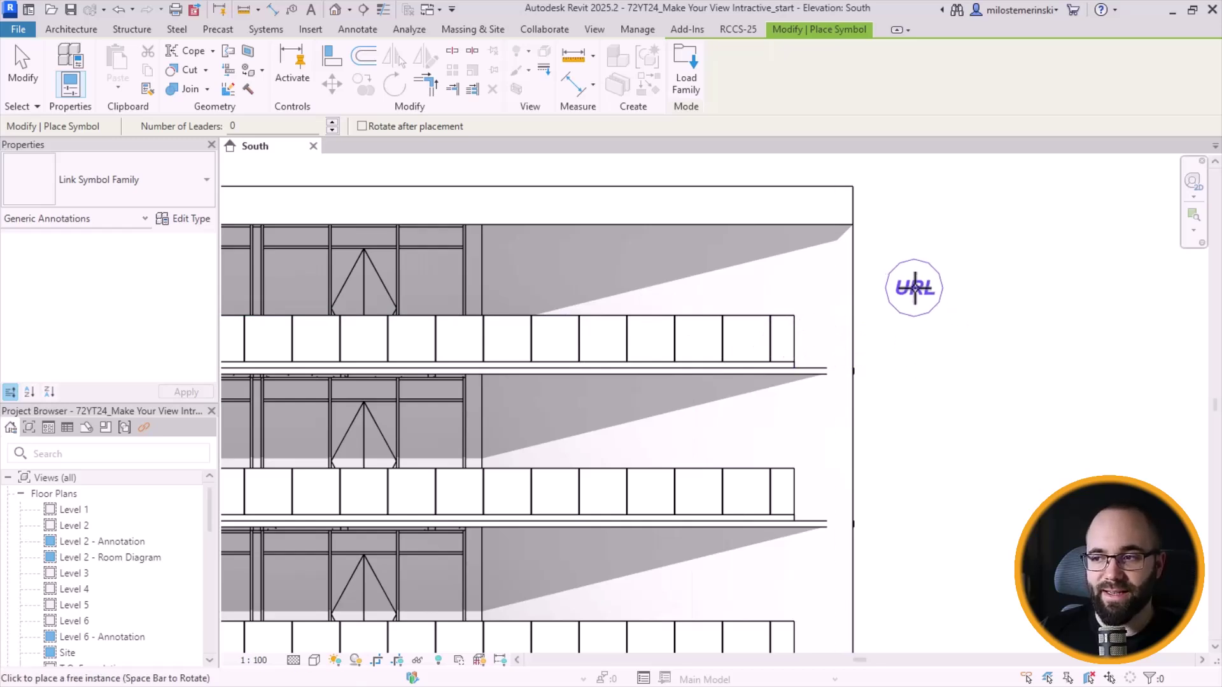
{"action": "left_click", "coordinate": [915, 286]}
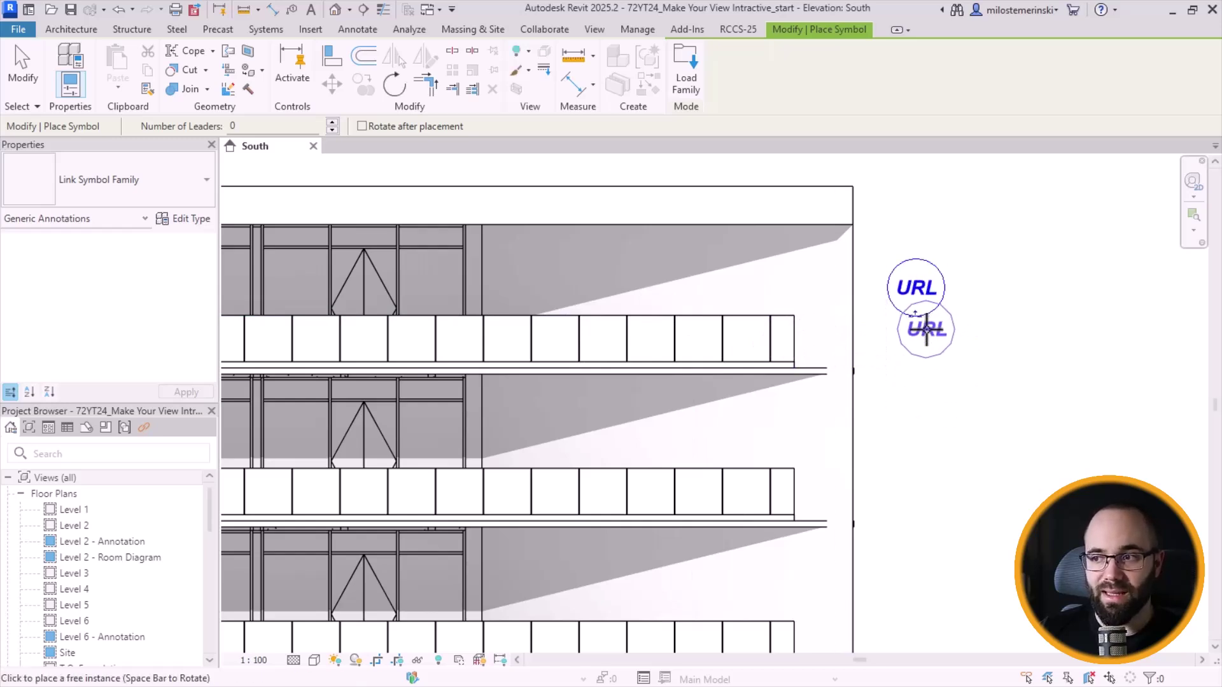
{"action": "key", "text": "Escape"}
{"action": "left_click", "coordinate": [905, 317]}
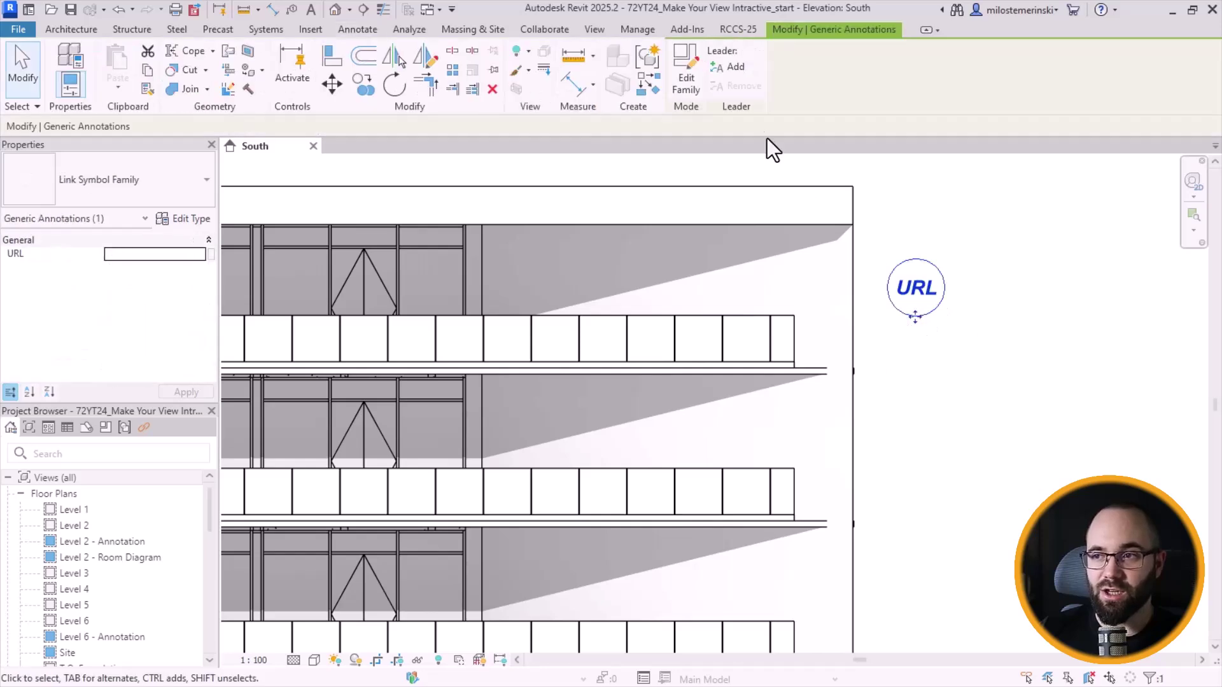
Step: Add a leader pointing at the top railing, with its upper segment horizontal
{"action": "left_click", "coordinate": [724, 69]}
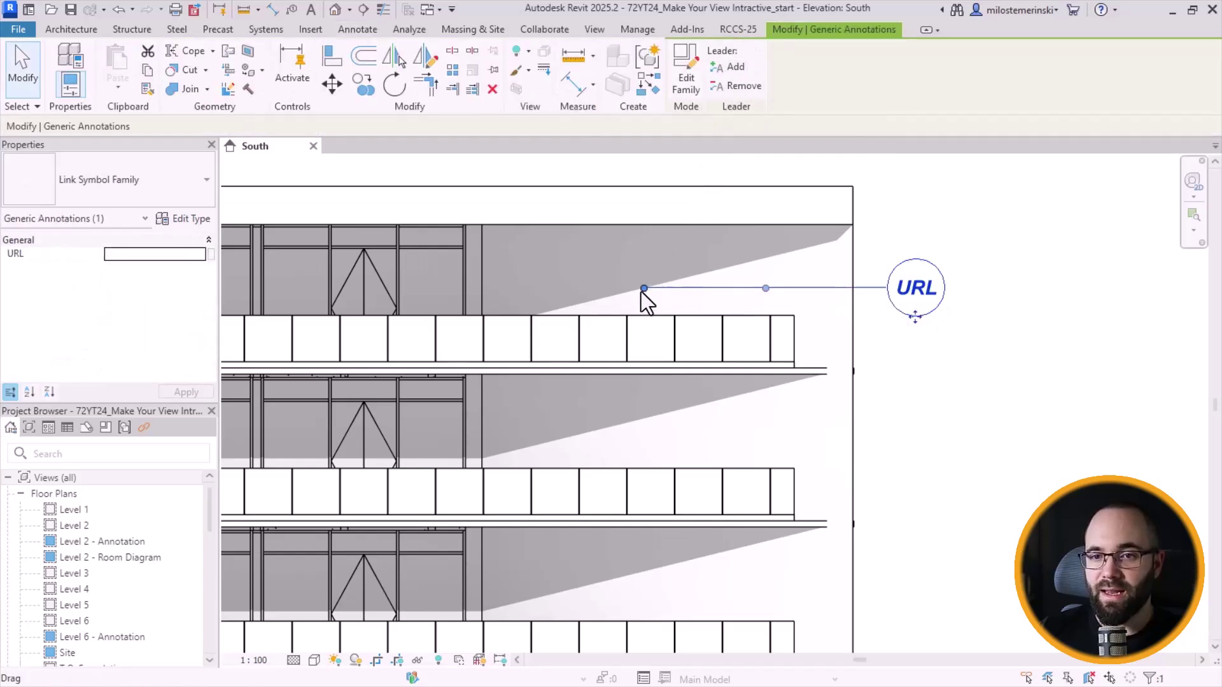
{"action": "left_click_drag", "start_coordinate": [644, 288], "coordinate": [744, 340]}
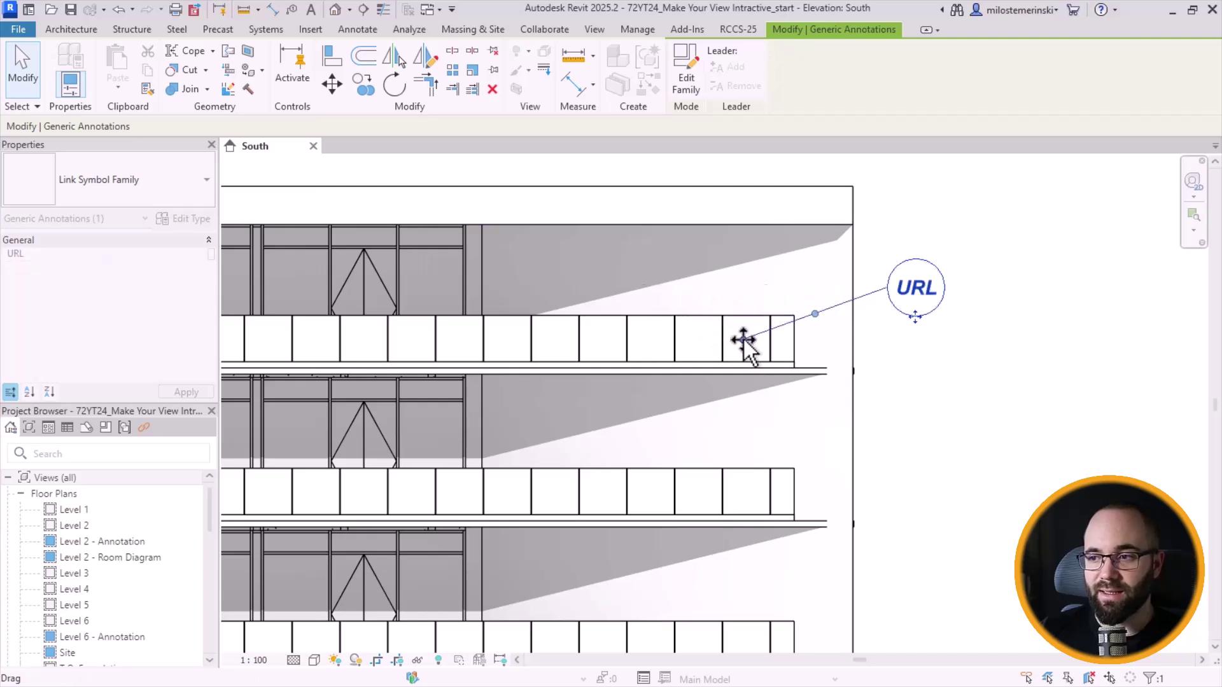
{"action": "left_click_drag", "start_coordinate": [809, 319], "coordinate": [787, 288]}
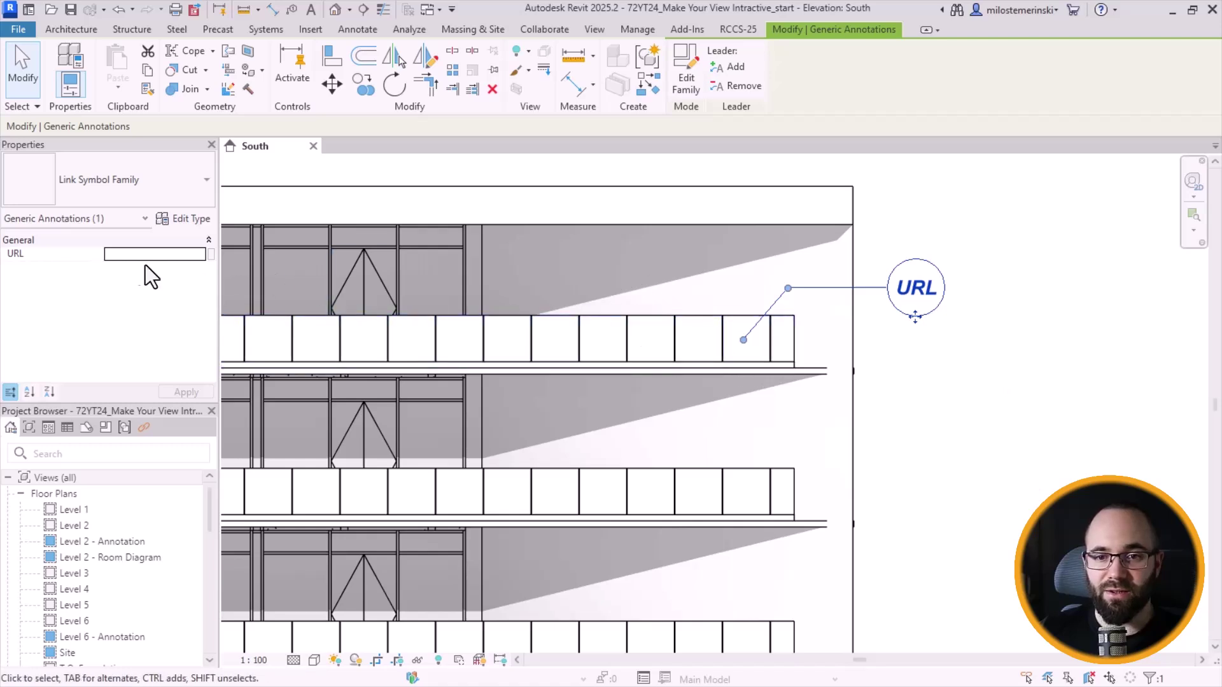
Step: Paste the CRLaurence unitized glass railing page link into the symbol's URL parameter
{"action": "left_click", "coordinate": [127, 259]}
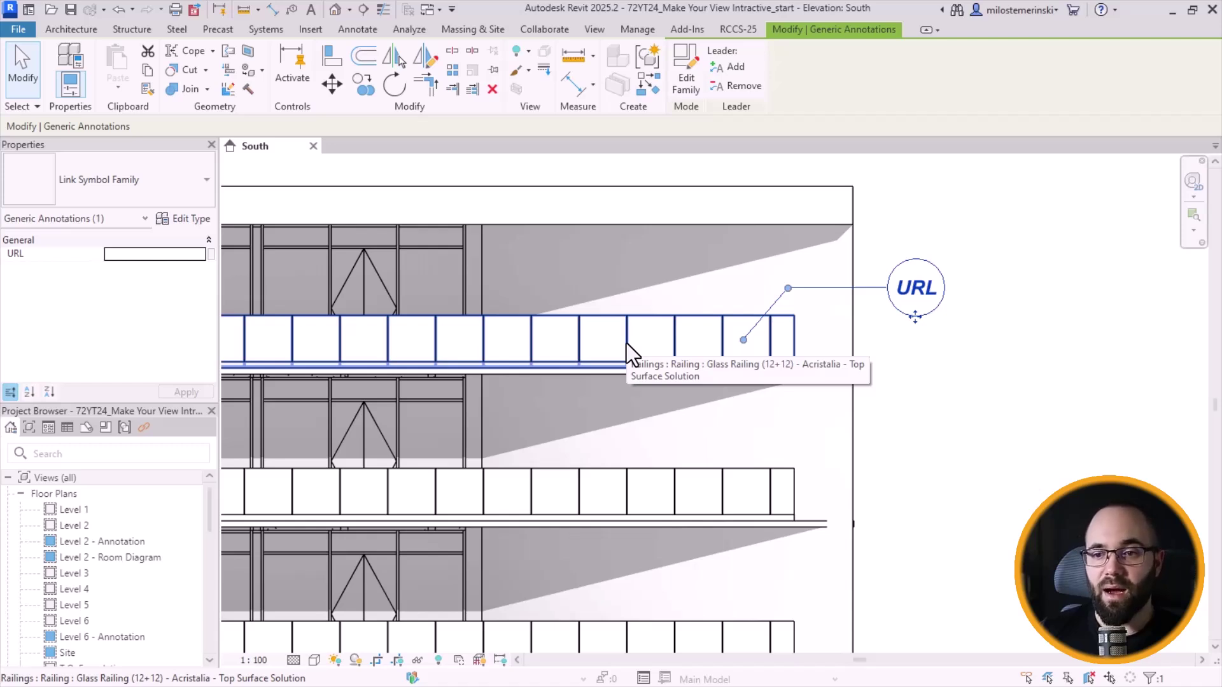
{"action": "left_click", "coordinate": [122, 254]}
{"action": "type", "text": "https://www.crlaurence.com/unitized-glass-railing-system"}
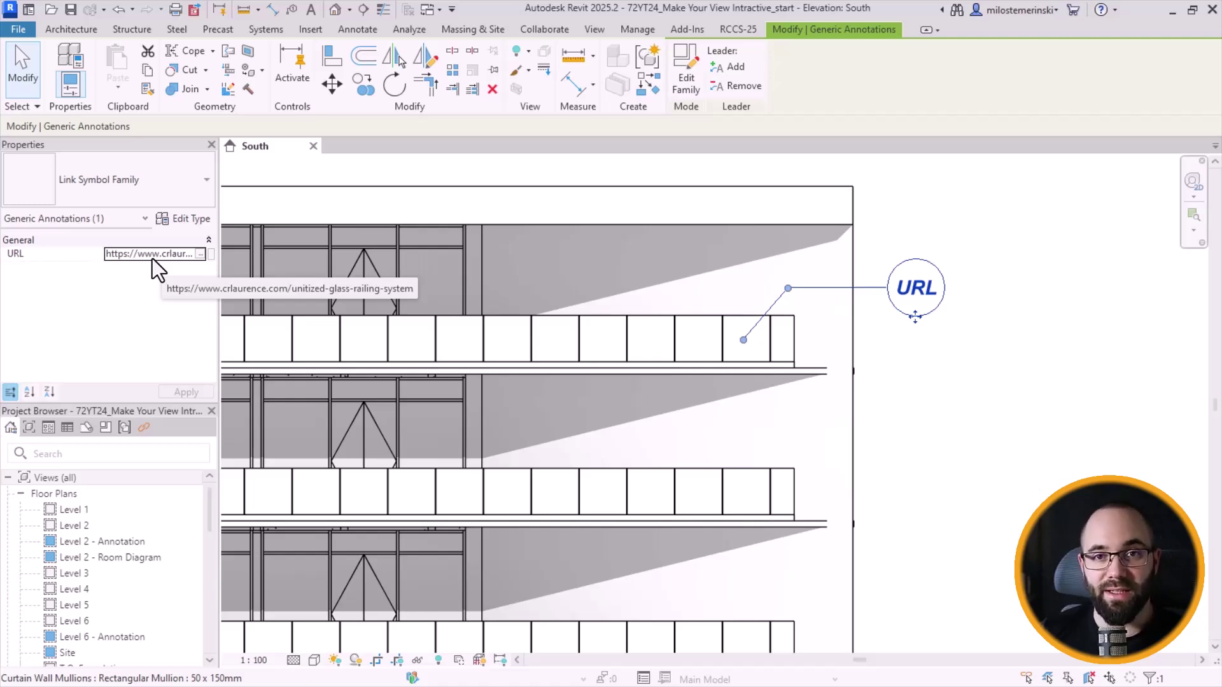
{"action": "left_click", "coordinate": [891, 466]}
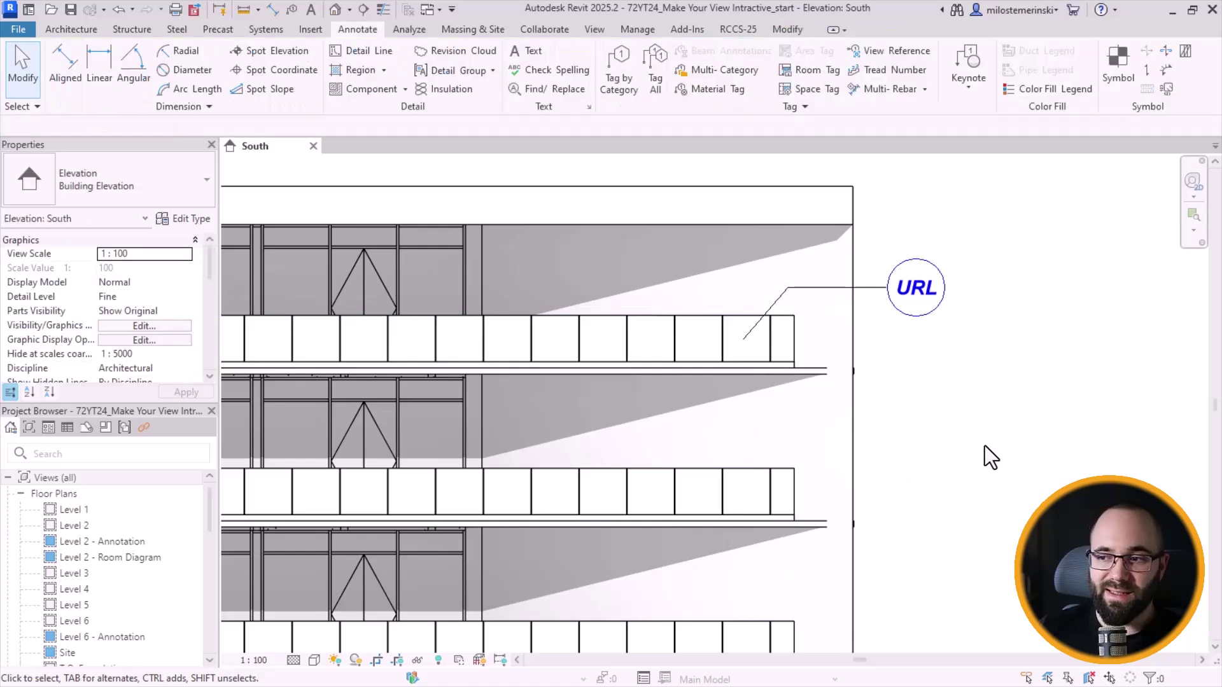
{"action": "left_click", "coordinate": [747, 343]}
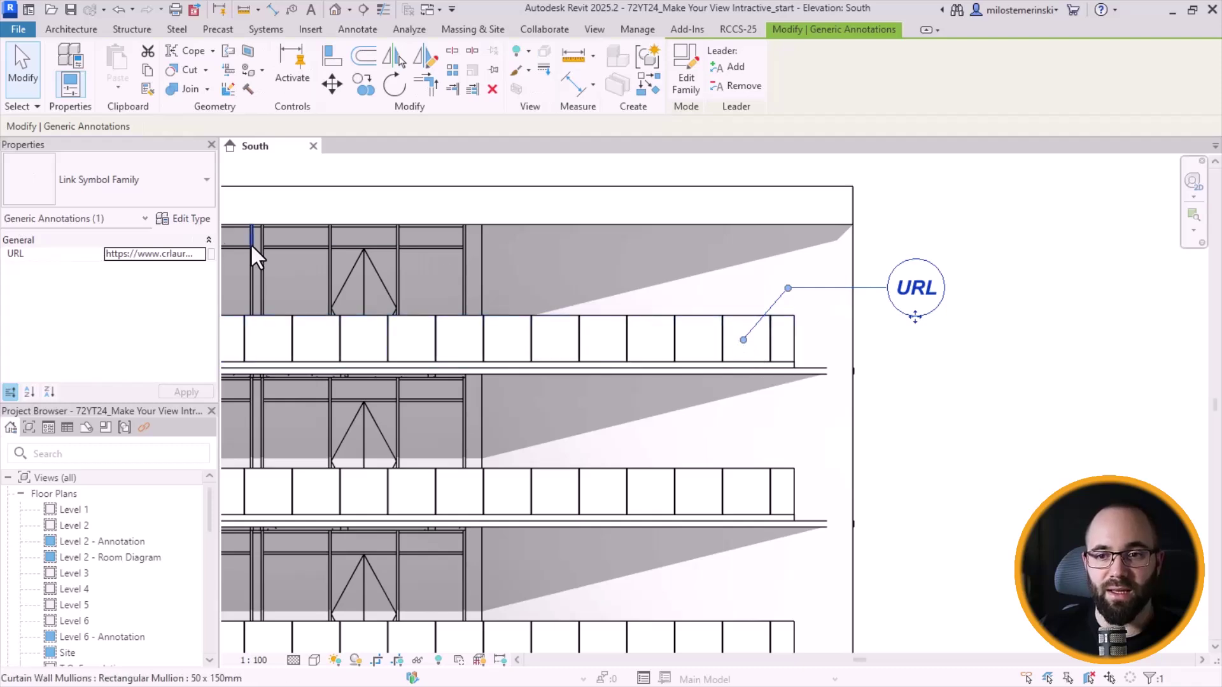
Step: Set the Link Symbol Family type's Leader Arrowhead to Filled Dot 3mm
{"action": "left_click", "coordinate": [184, 224]}
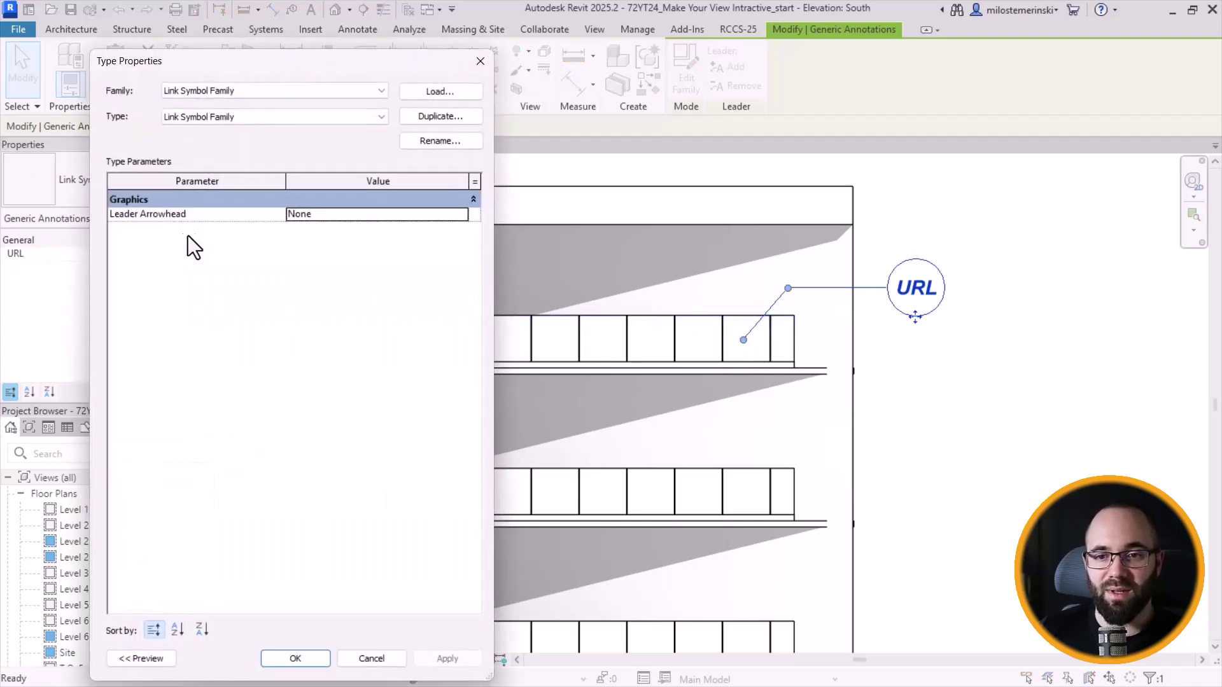
{"action": "left_click", "coordinate": [464, 218]}
{"action": "scroll", "coordinate": [405, 263], "scroll_direction": "down", "scroll_amount": 1}
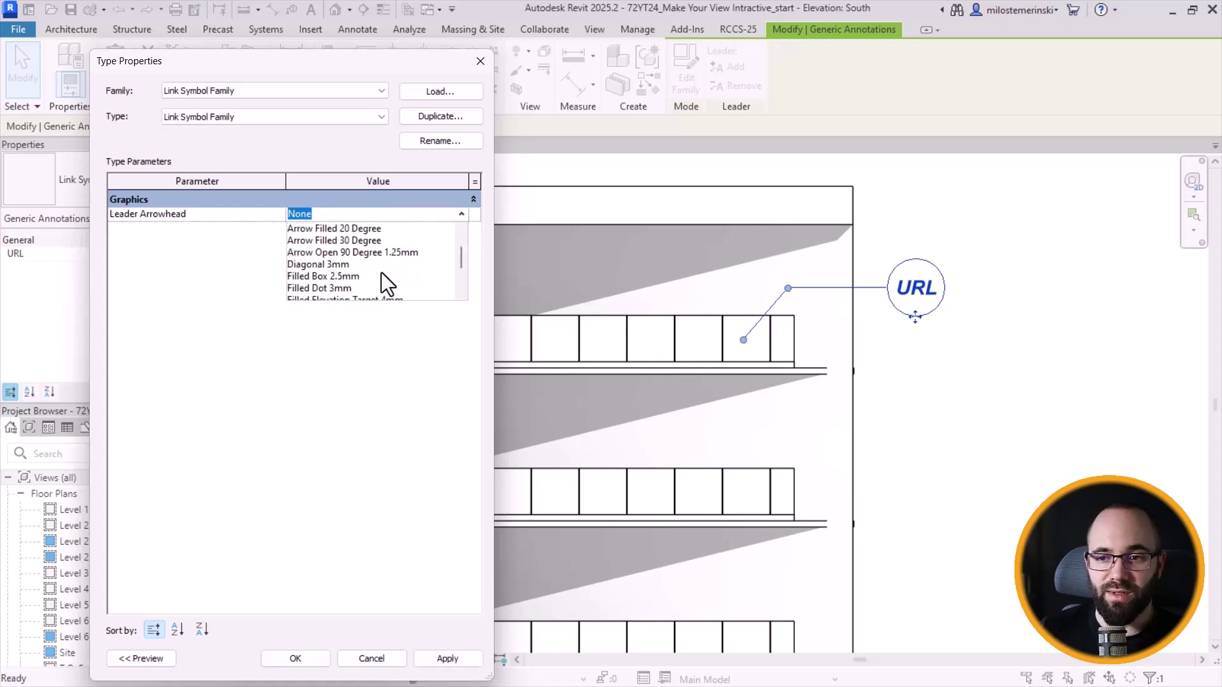
{"action": "scroll", "coordinate": [370, 268], "scroll_direction": "down", "scroll_amount": 1}
{"action": "scroll", "coordinate": [316, 255], "scroll_direction": "down", "scroll_amount": 1}
{"action": "left_click", "coordinate": [316, 253]}
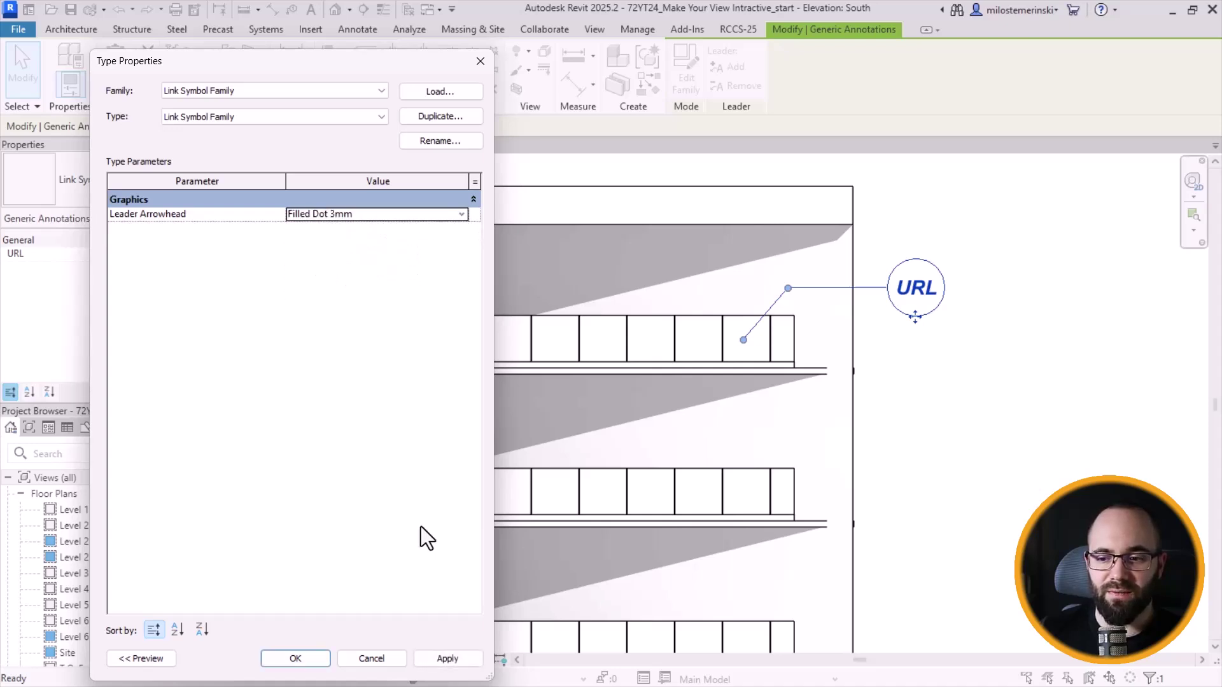
{"action": "left_click", "coordinate": [447, 659]}
{"action": "left_click", "coordinate": [295, 659]}
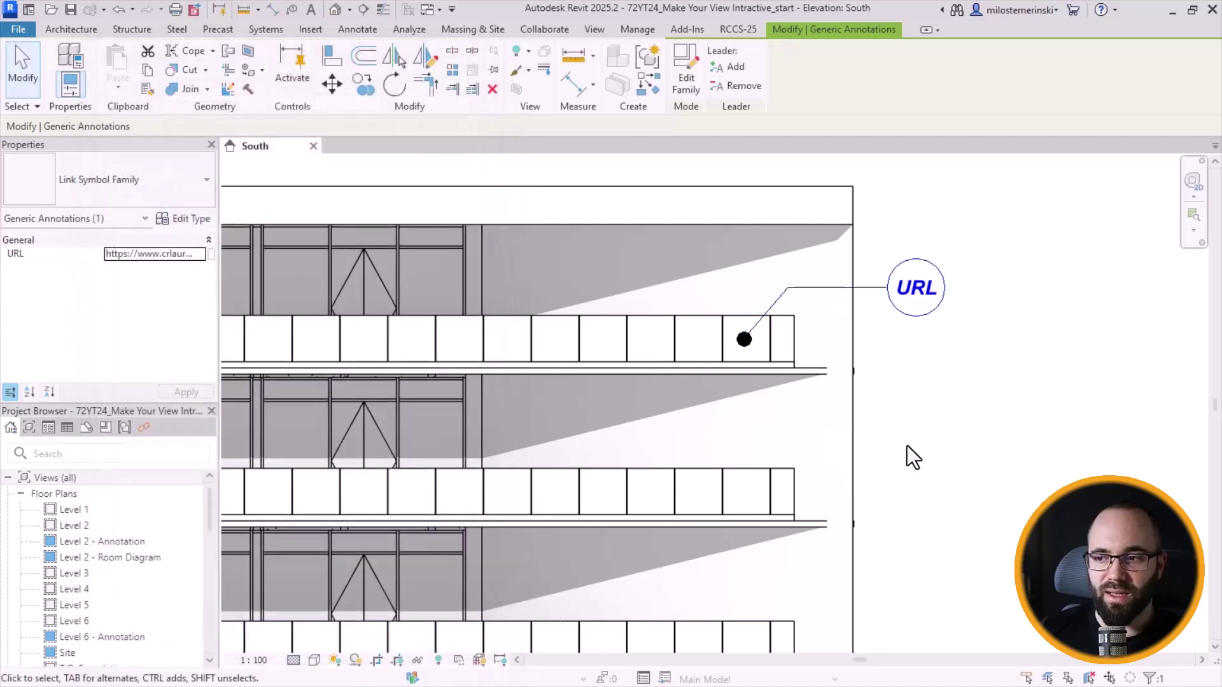
{"action": "scroll", "coordinate": [903, 391], "scroll_direction": "down", "scroll_amount": 1}
{"action": "scroll", "coordinate": [922, 486], "scroll_direction": "down", "scroll_amount": 1}
{"action": "scroll", "coordinate": [895, 456], "scroll_direction": "down", "scroll_amount": 1}
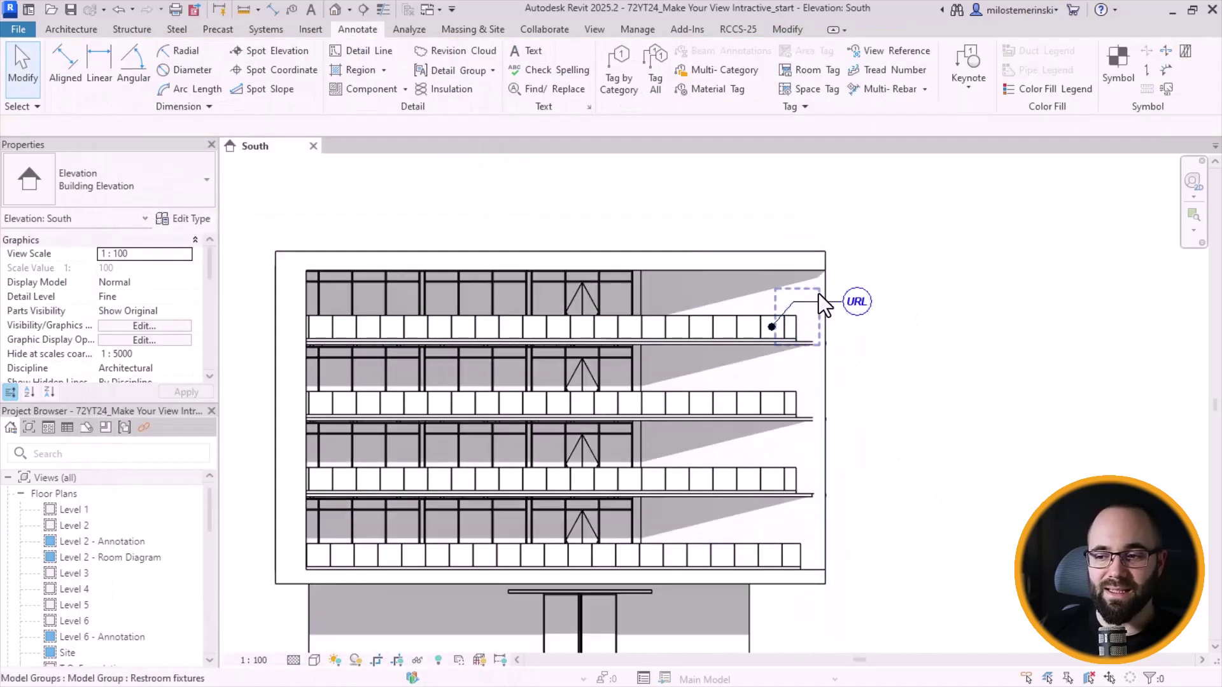
{"action": "scroll", "coordinate": [818, 292], "scroll_direction": "down", "scroll_amount": 1}
{"action": "middle_click_drag", "start_coordinate": [818, 293], "coordinate": [889, 412]}
{"action": "left_click", "coordinate": [842, 281]}
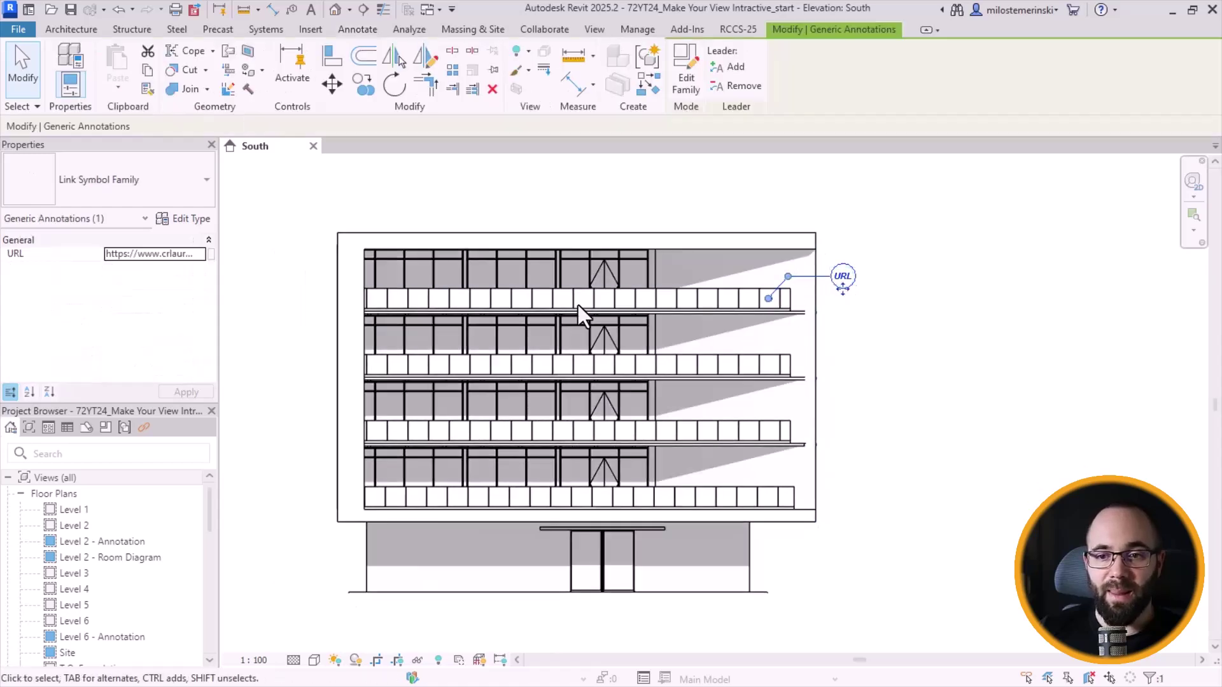